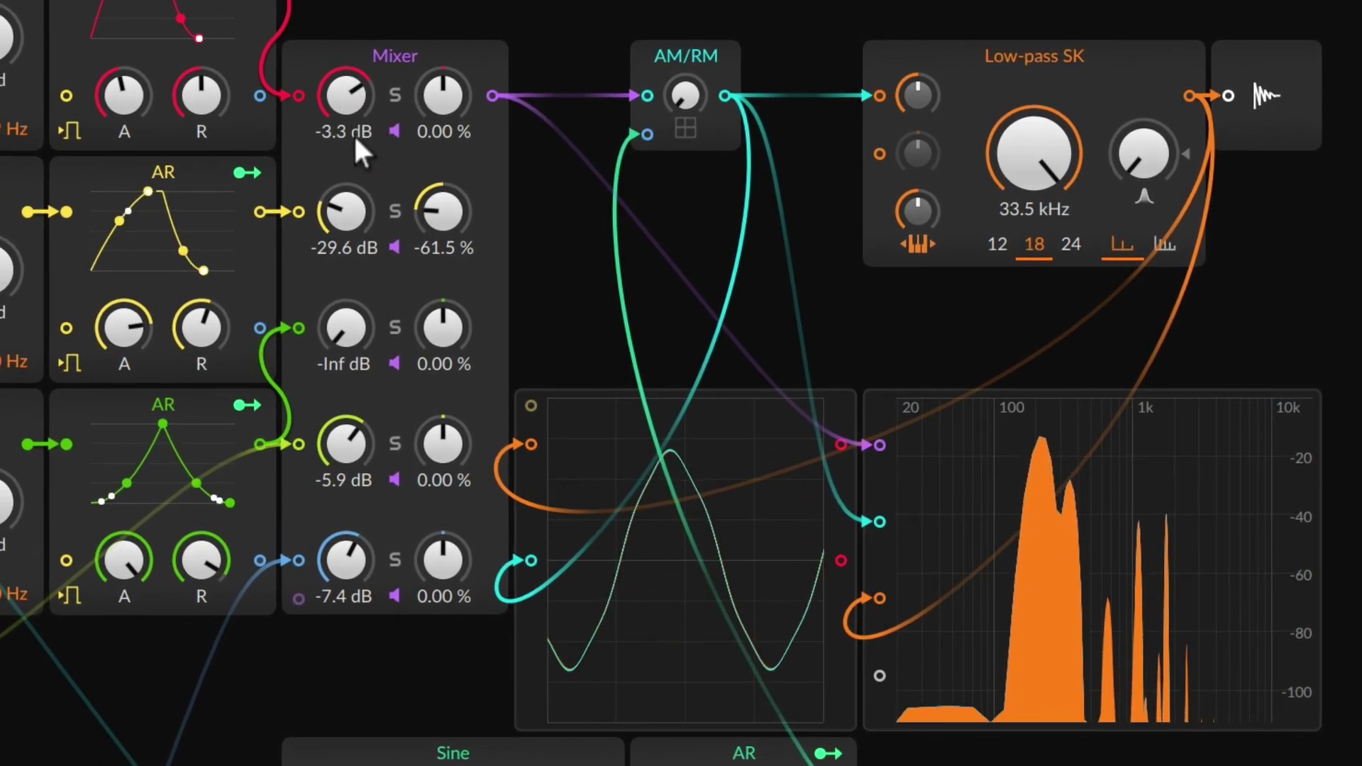
Step: Set the Mixer's second channel level to -31.5 dB, and its third channel to -35.9 dB with 55.5 % pan
drag(346, 210, 346, 255)
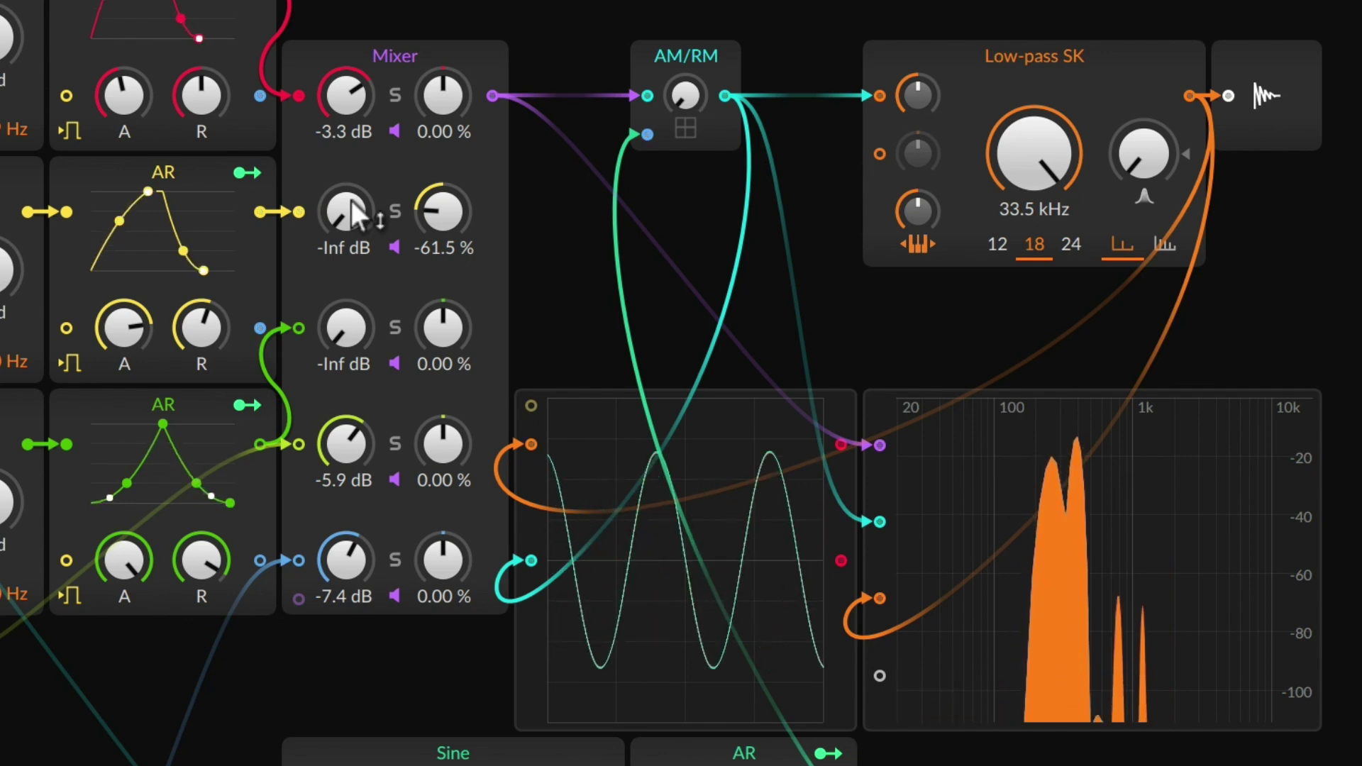
drag(350, 199, 350, 174)
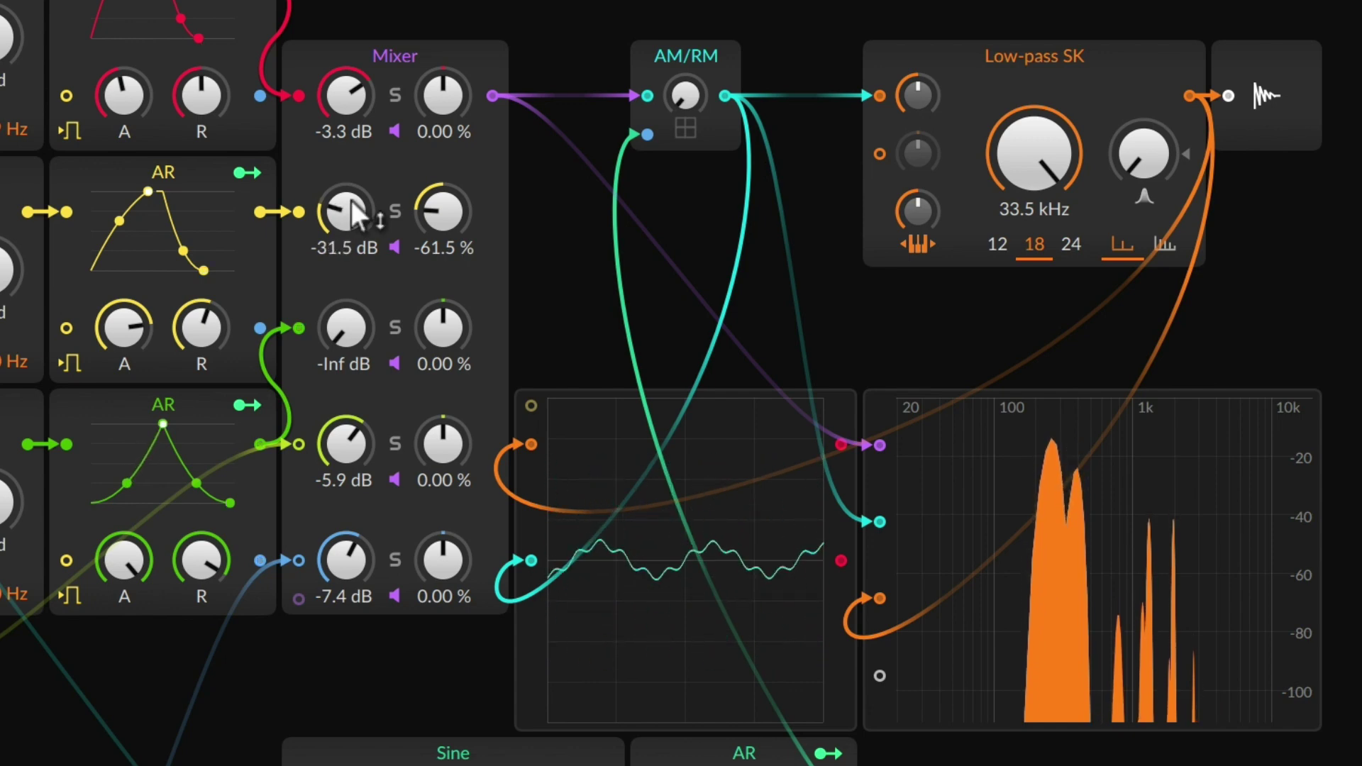
drag(345, 328, 346, 305)
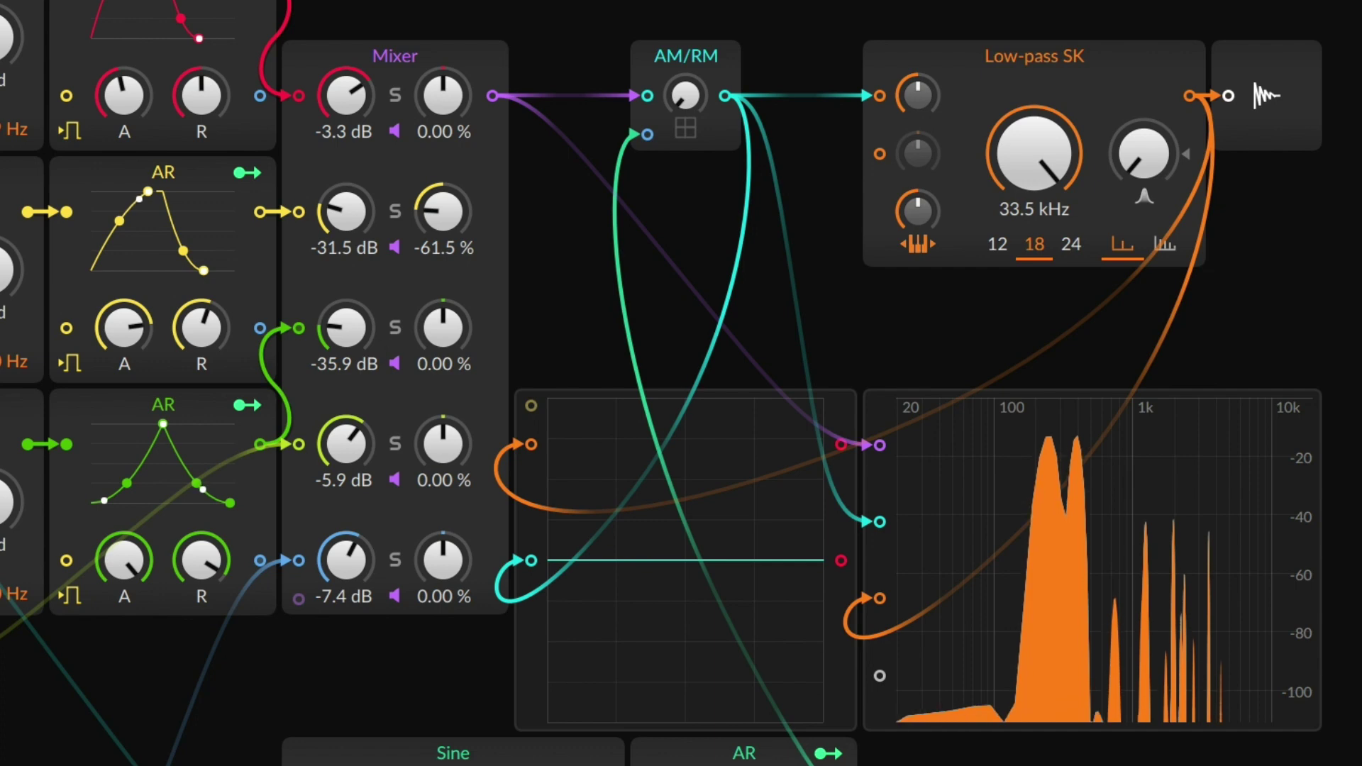
drag(450, 329, 450, 321)
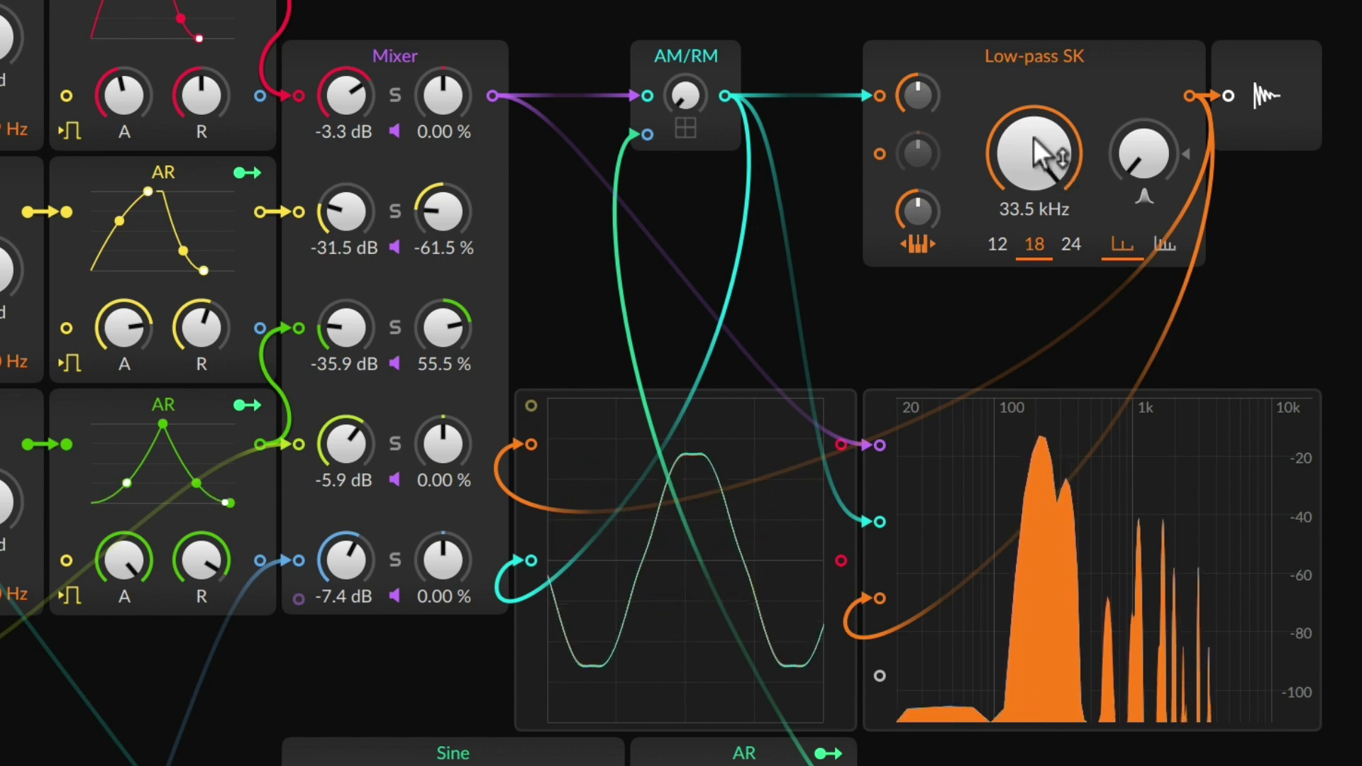
Step: Set the Low-pass SK cutoff to 4.31 kHz and raise its resonance slightly
drag(1034, 138, 1033, 228)
mouse_move(1140, 152)
mouse_down()
mouse_move(1140, 99)
mouse_move(1144, 140)
mouse_up()
drag(1036, 138, 1036, 78)
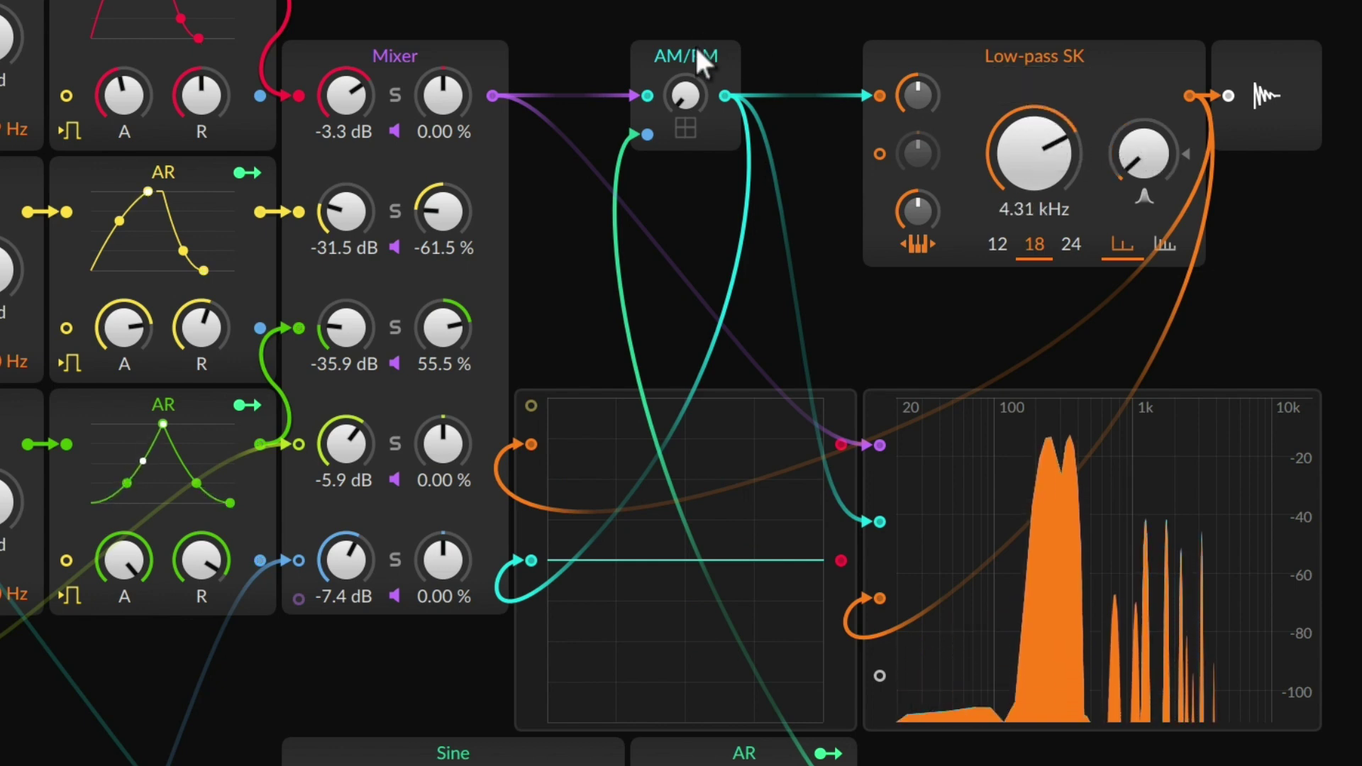
Step: Set the Low-pass SK cutoff to 2.96 kHz and raise the AM/RM amount to 99.0 %
drag(686, 96, 685, 7)
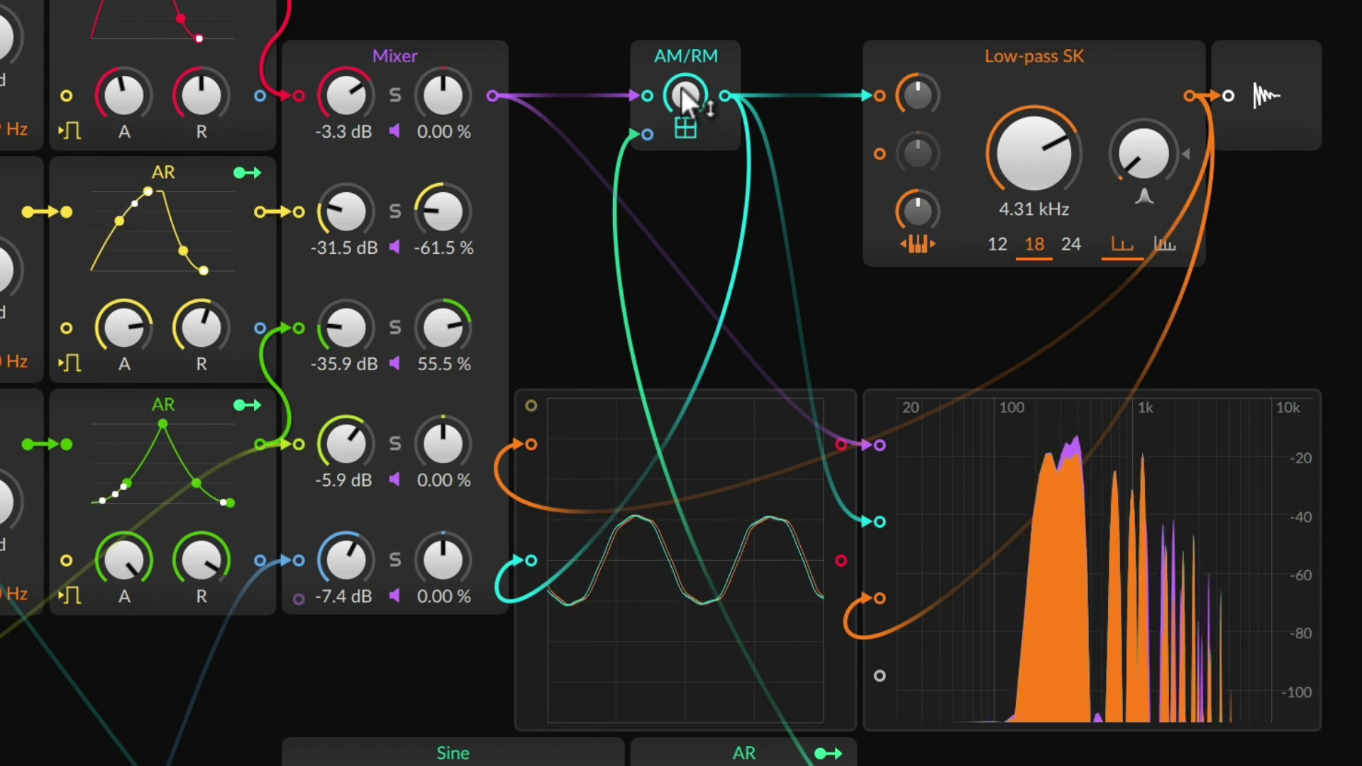
drag(685, 96, 685, 145)
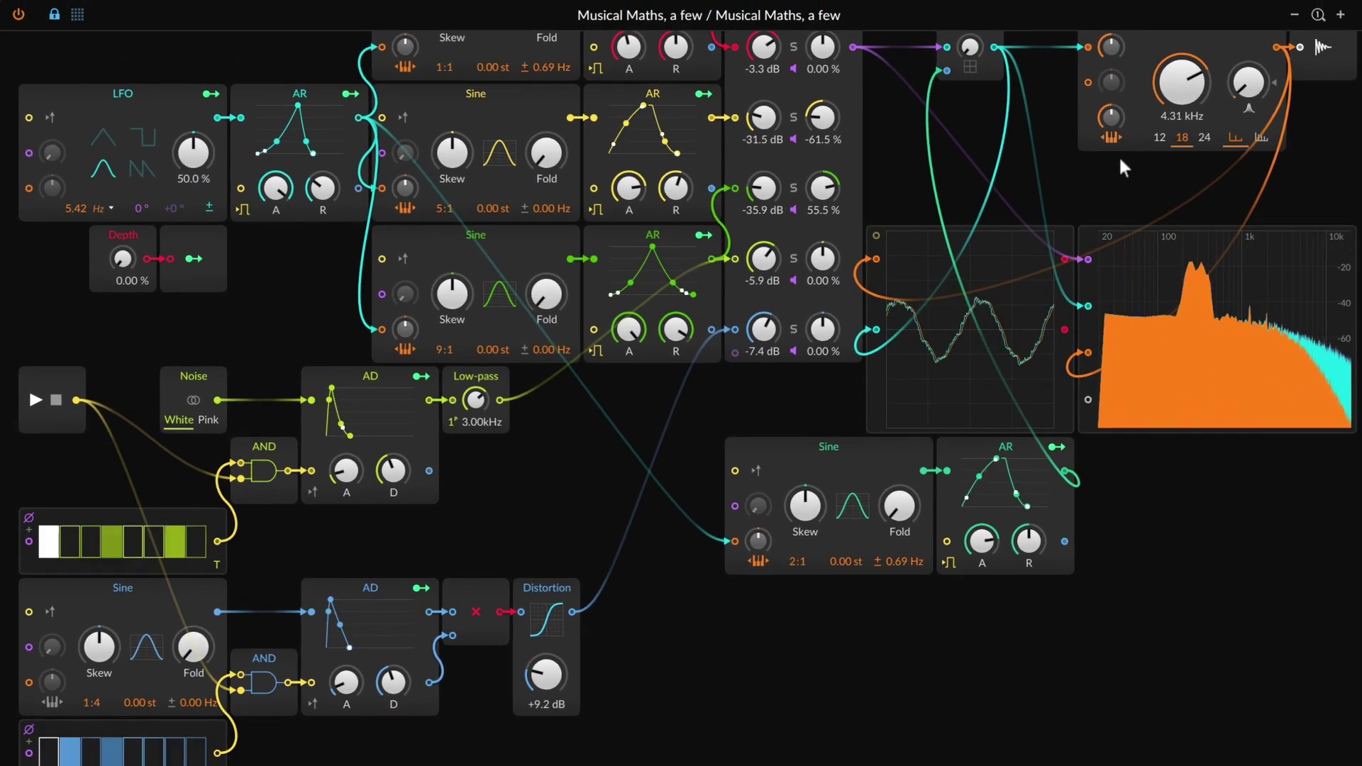
click(1178, 84)
drag(1178, 84, 1178, 97)
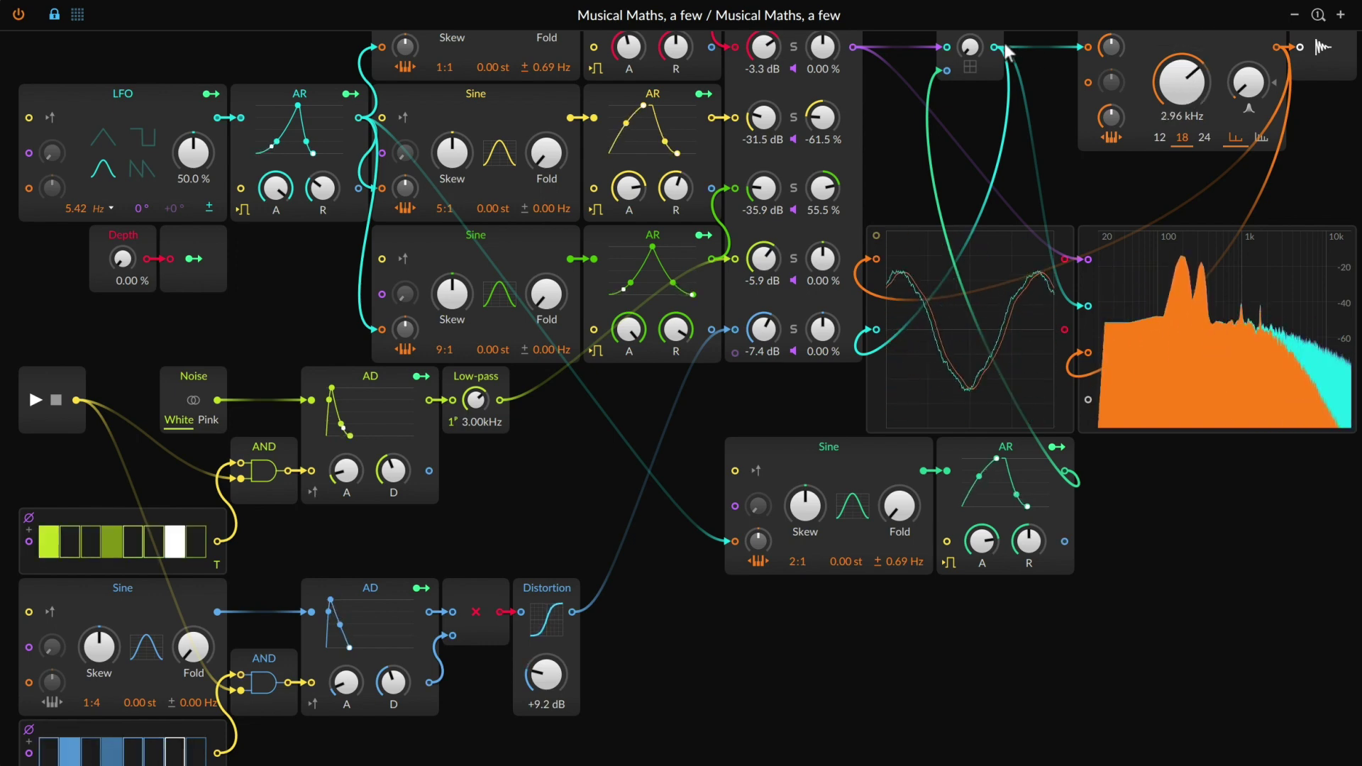
drag(970, 47, 969, 0)
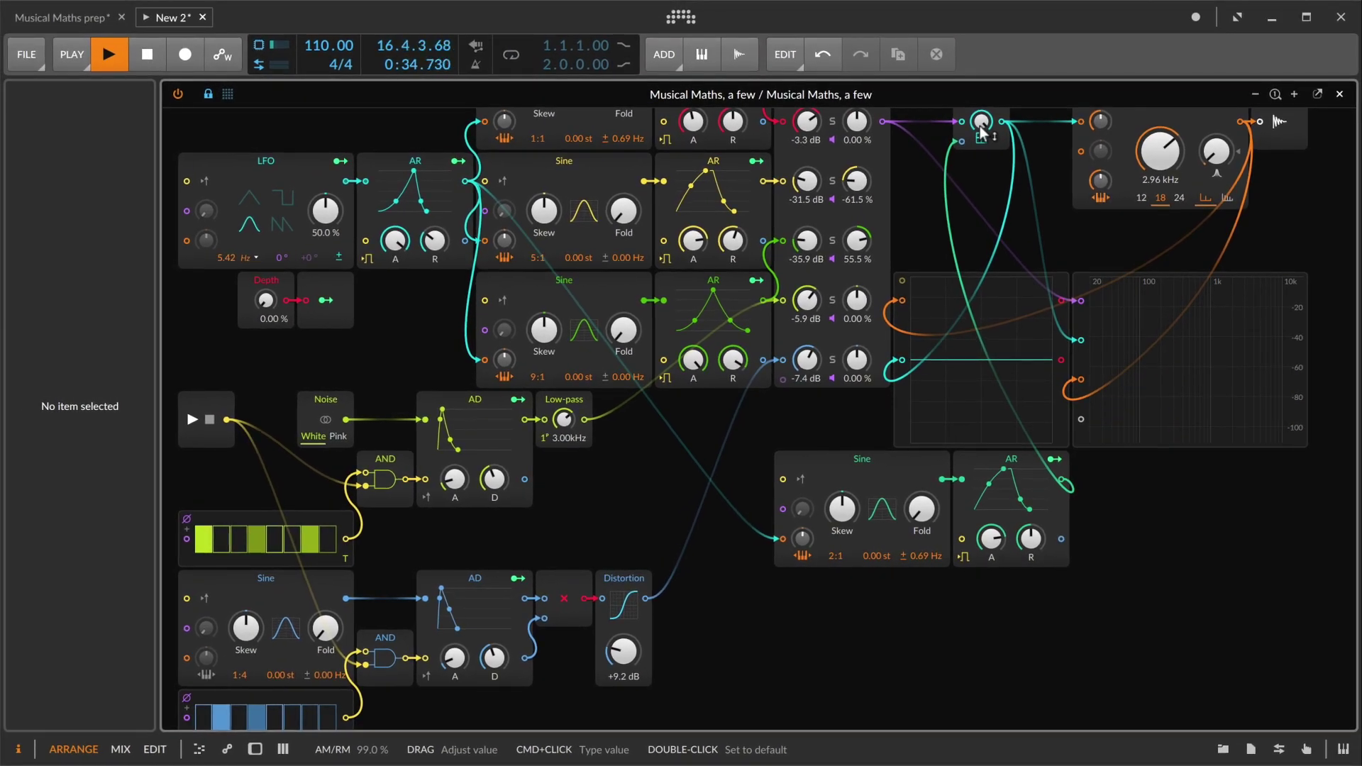
Step: Stop playback and open the second track's Poly Grid in the full-size grid editor
key(Escape)
key(space)
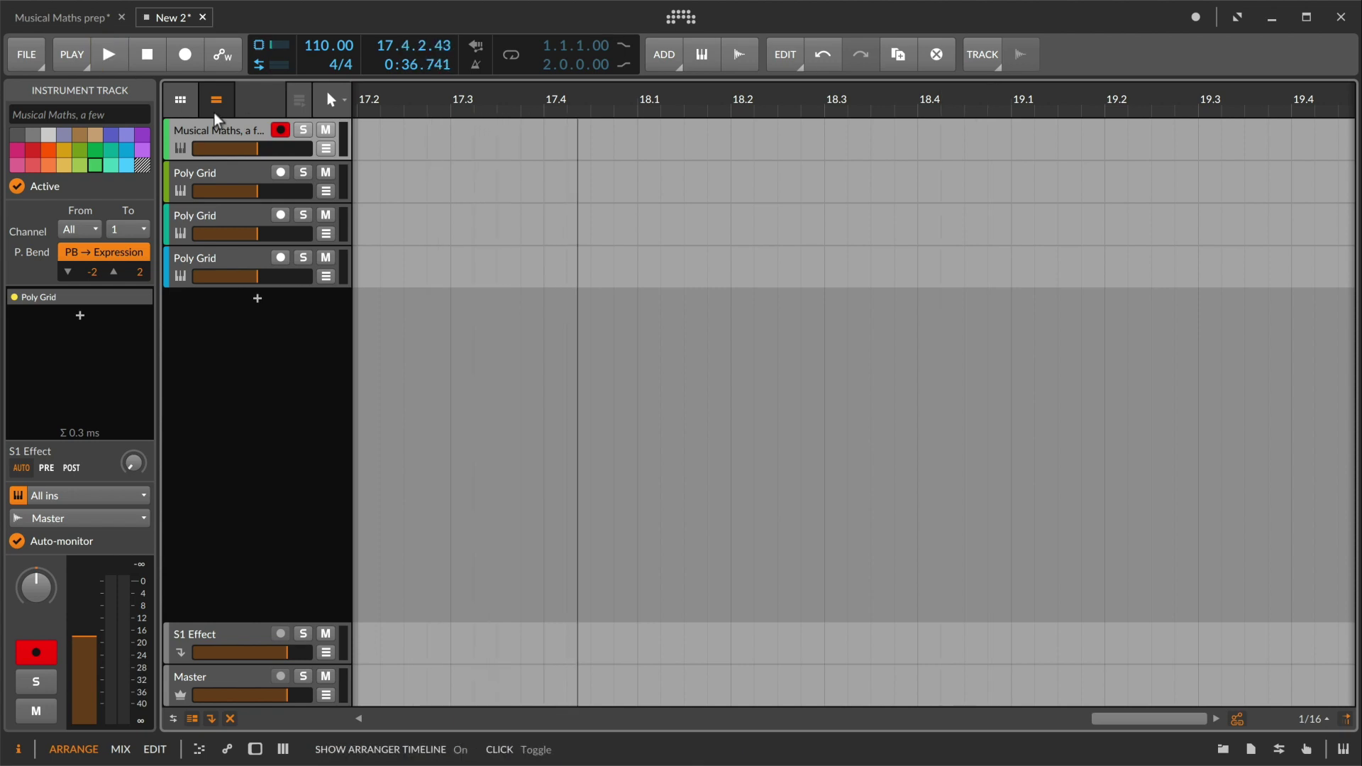
click(222, 170)
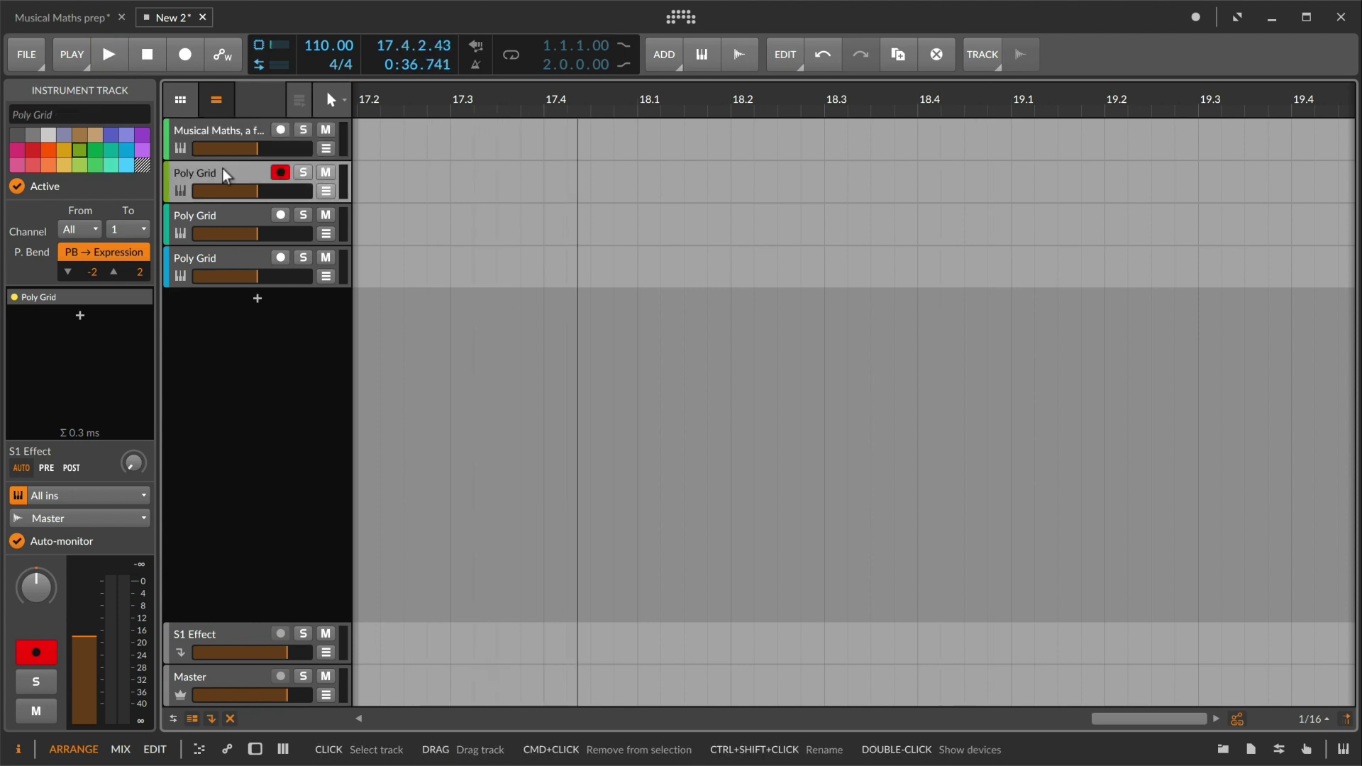
double_click(222, 171)
double_click(353, 569)
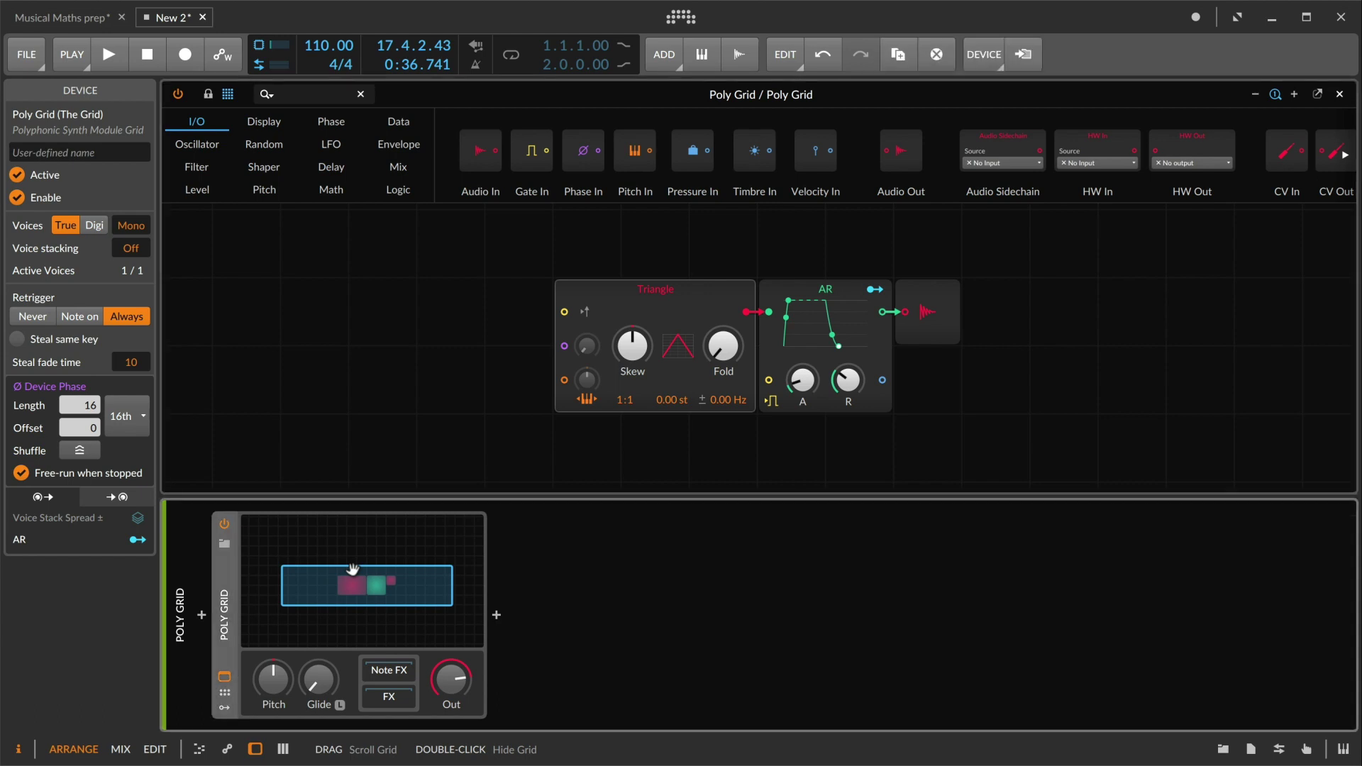
key(d)
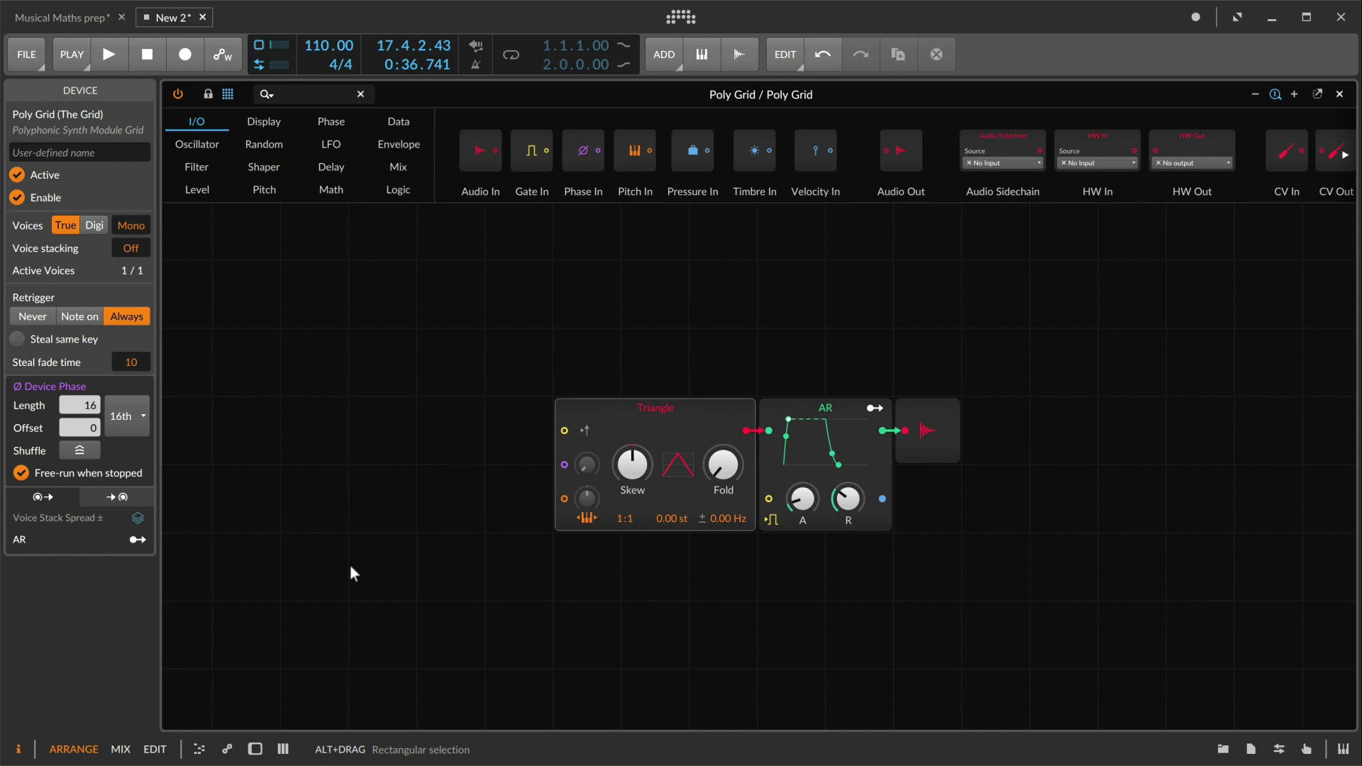
Step: Lengthen the AR envelope's attack and release times, and open the device's voice-count setting
drag(809, 519, 848, 489)
click(436, 402)
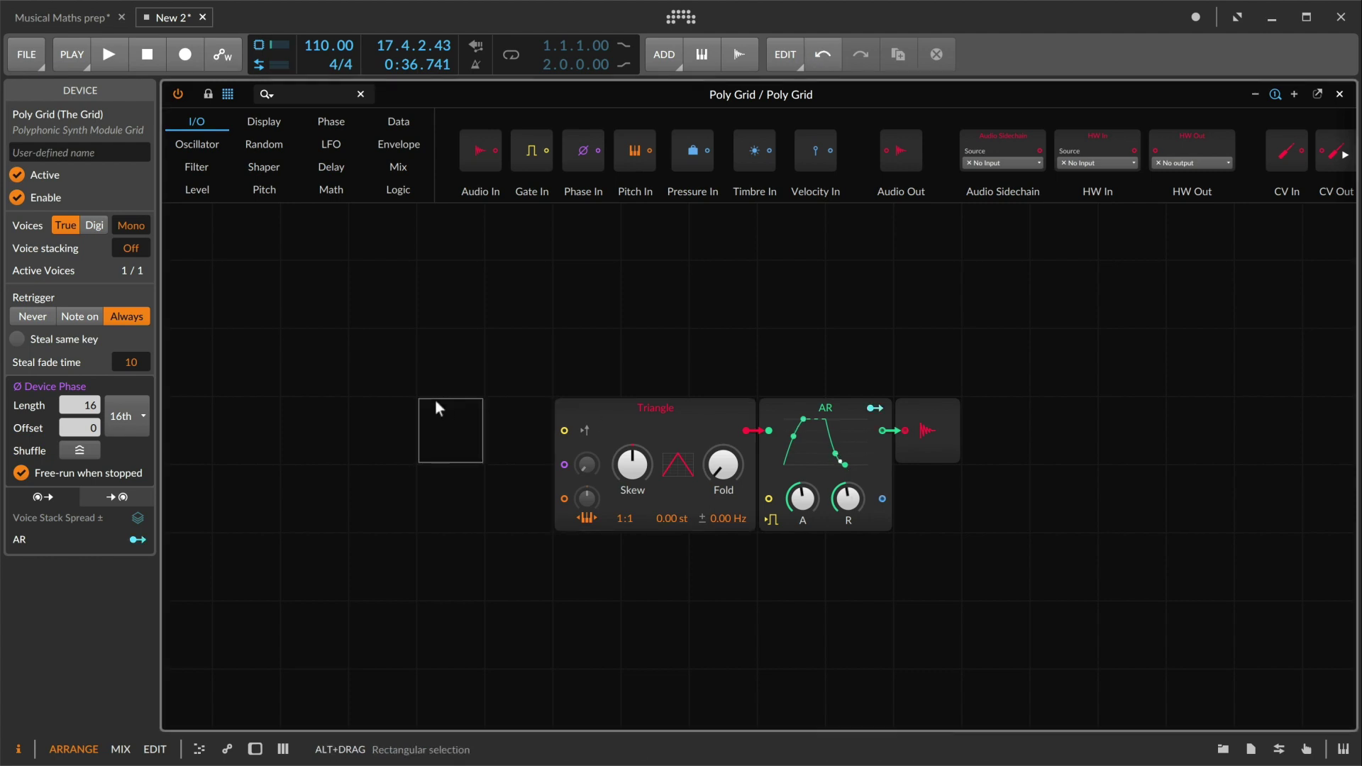
click(131, 227)
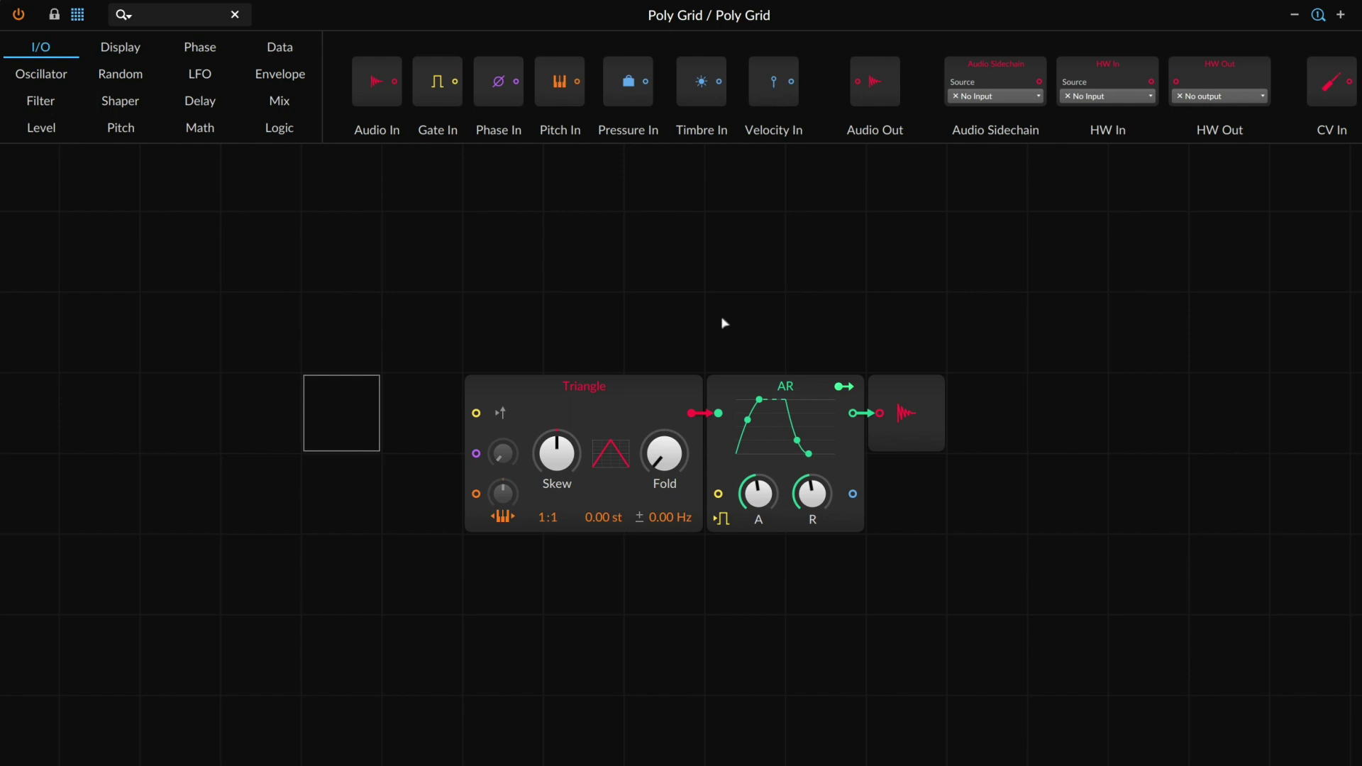
Step: Add a Velocity In below the Triangle and wire it to the second input of a Multiply inserted between the AR and the output
drag(686, 545, 645, 555)
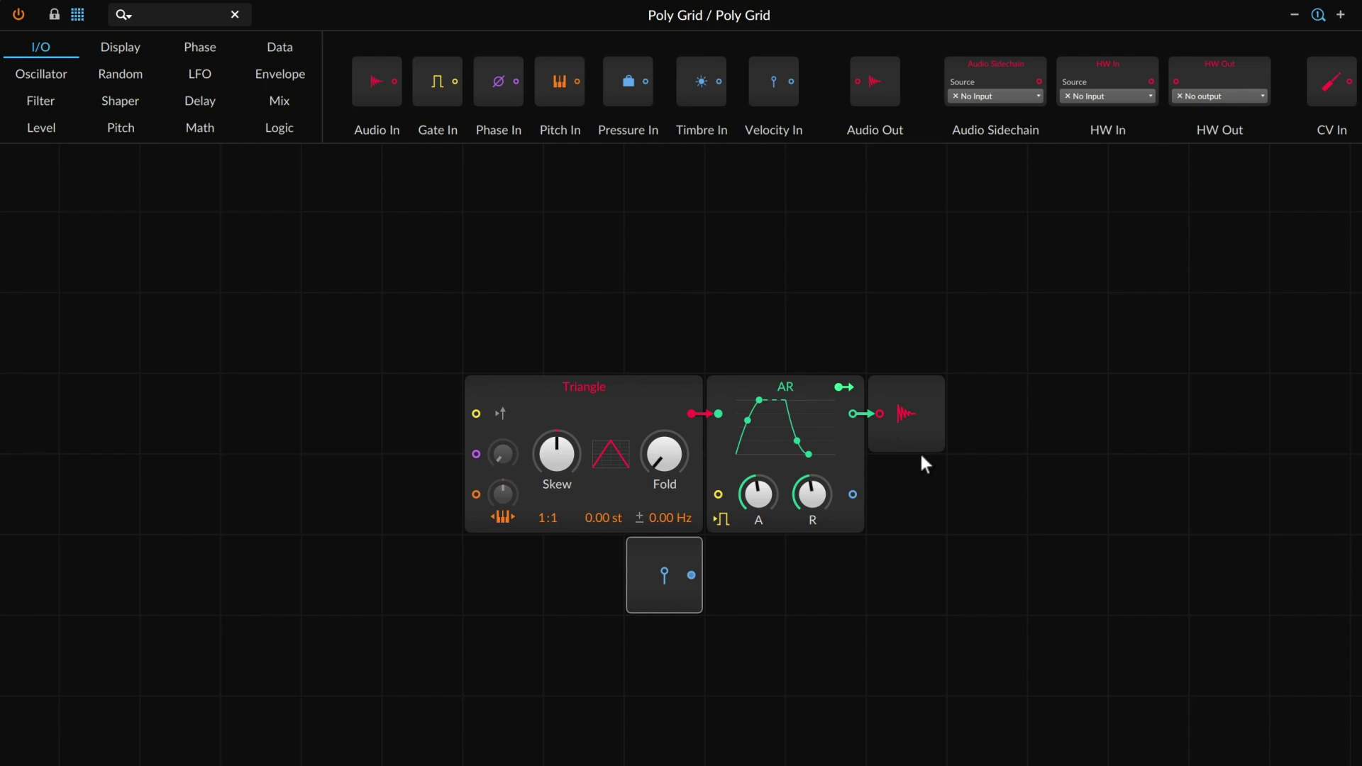
click(199, 130)
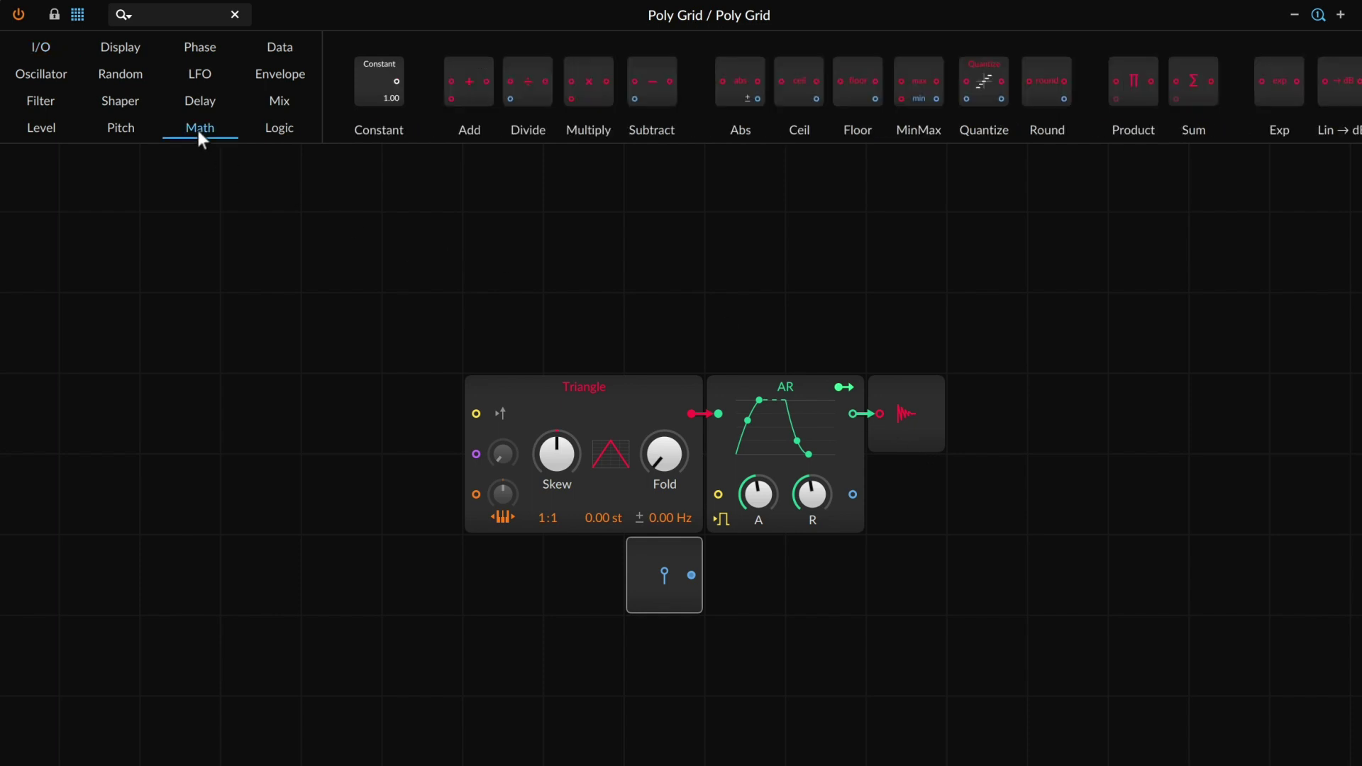
drag(589, 86, 854, 418)
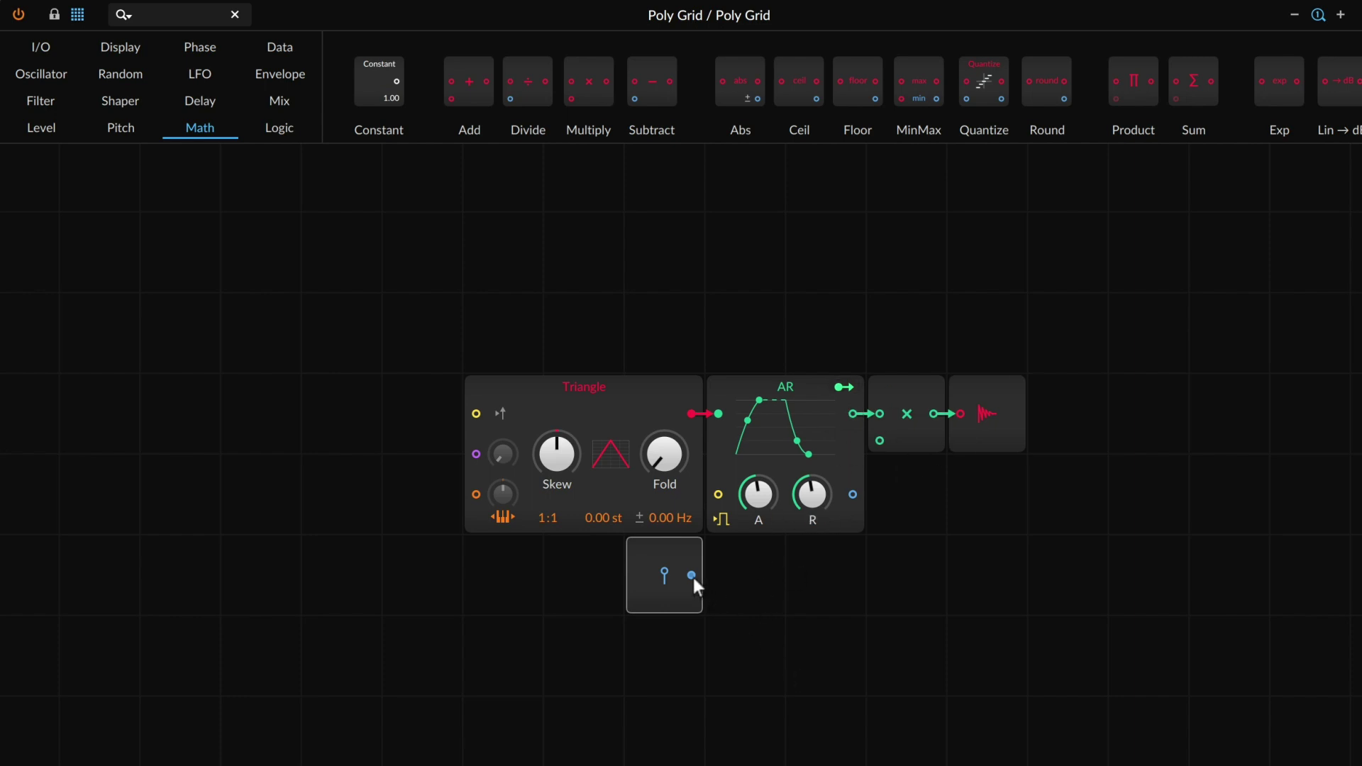
drag(692, 575, 895, 562)
drag(893, 558, 879, 447)
Step: Insert a Level Scaler between Velocity In and Multiply, with its range set from -16.8 dB to -4.9 dB
click(42, 132)
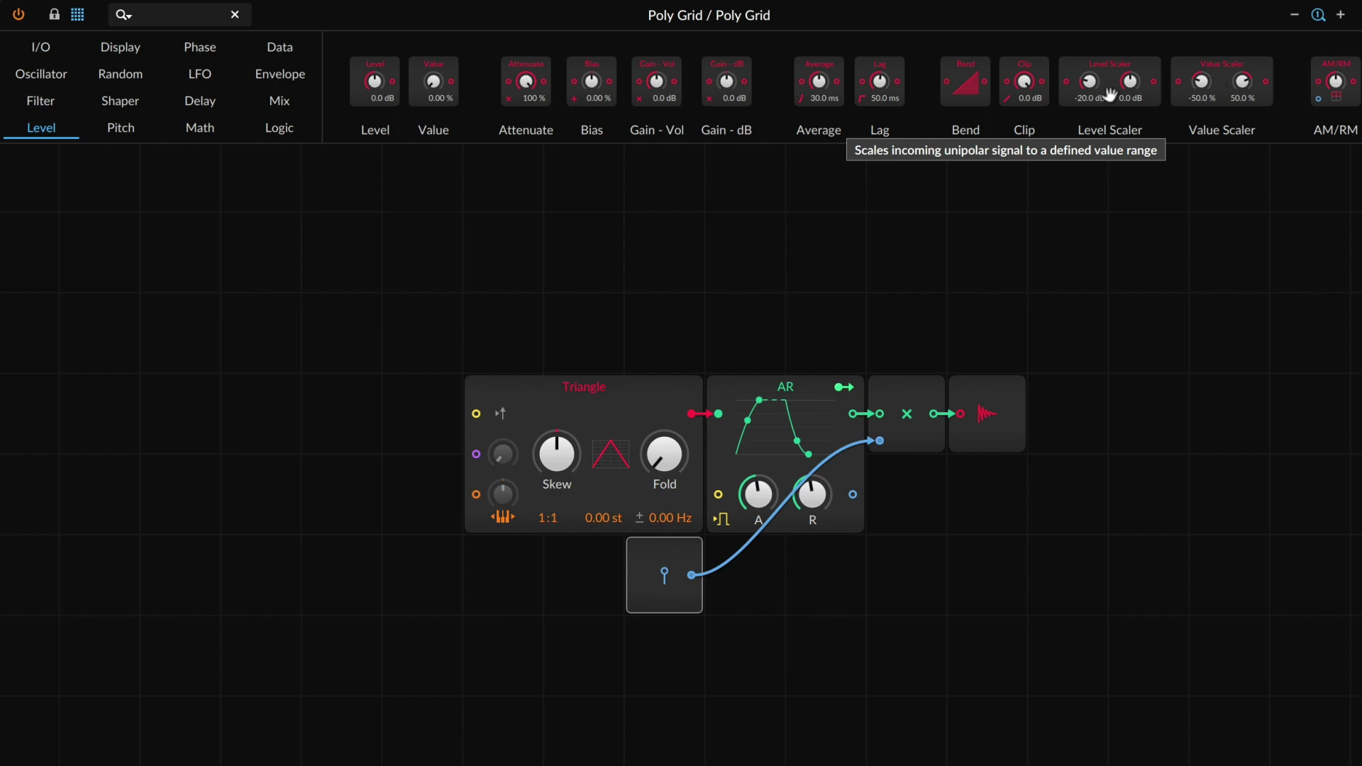
click(692, 577)
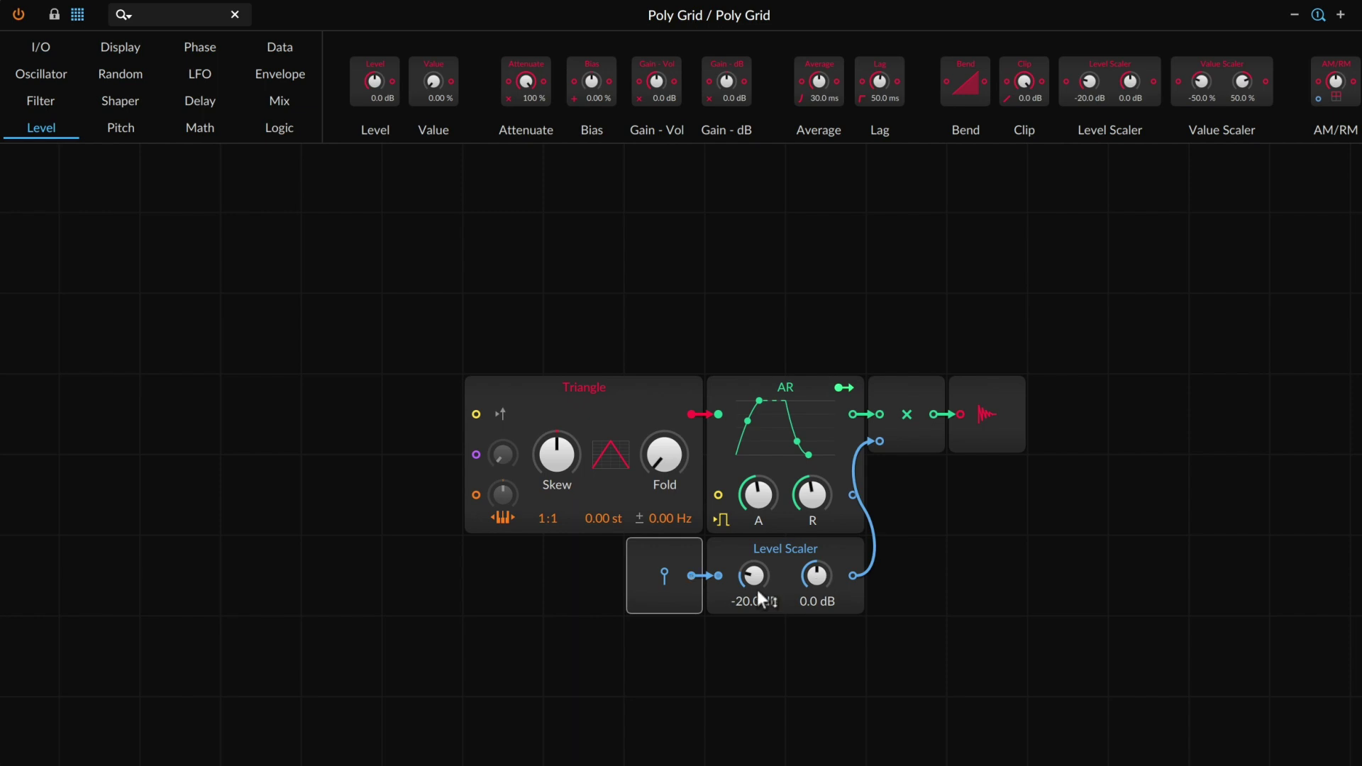
click(784, 559)
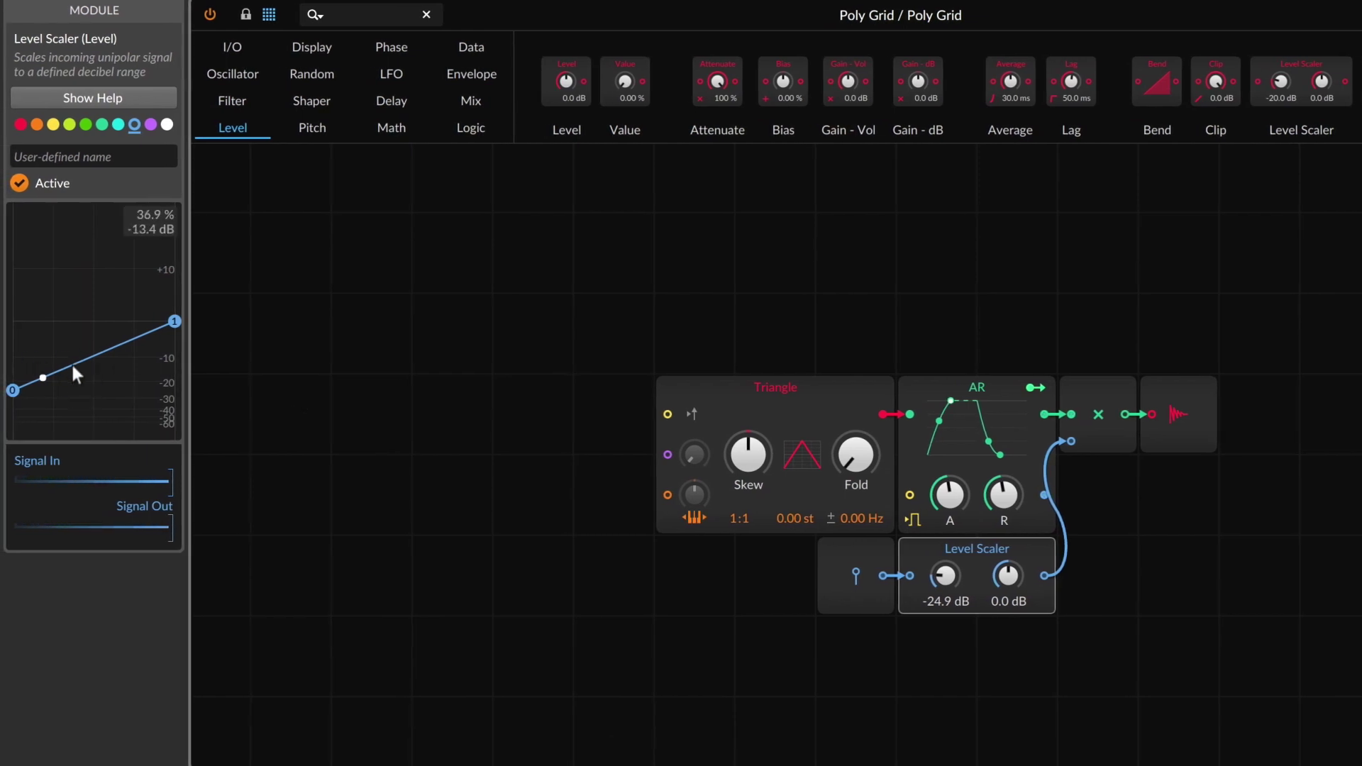
mouse_move(12, 389)
mouse_down()
mouse_move(12, 366)
mouse_move(12, 386)
mouse_up()
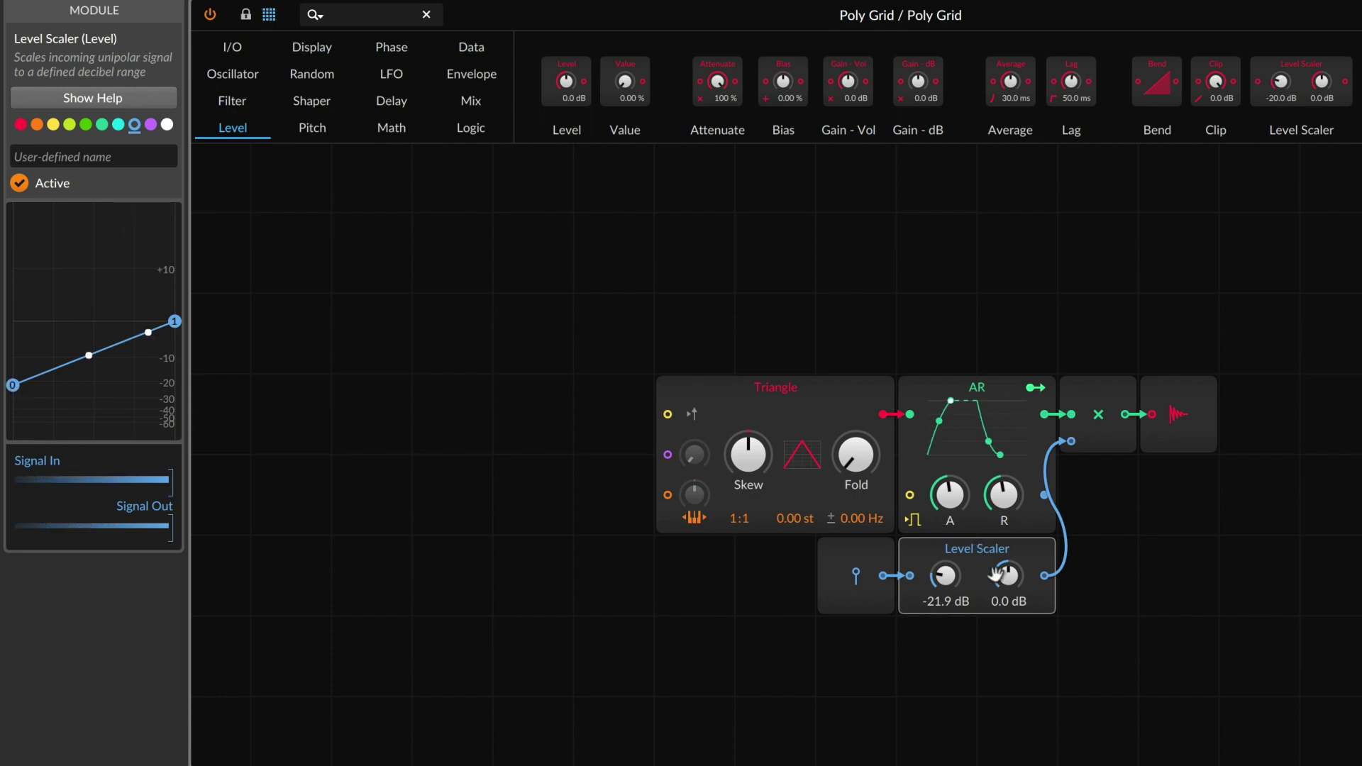
drag(1008, 575, 1008, 599)
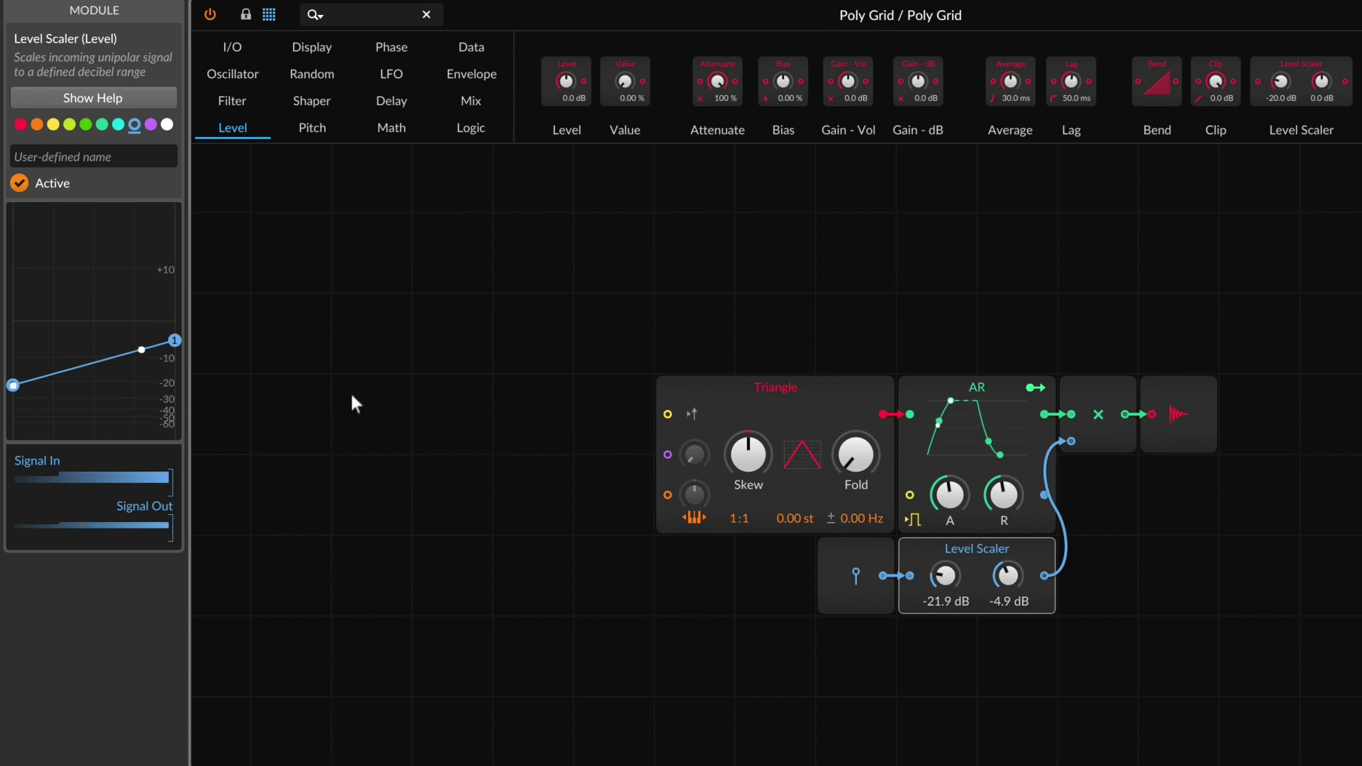
drag(13, 386, 14, 362)
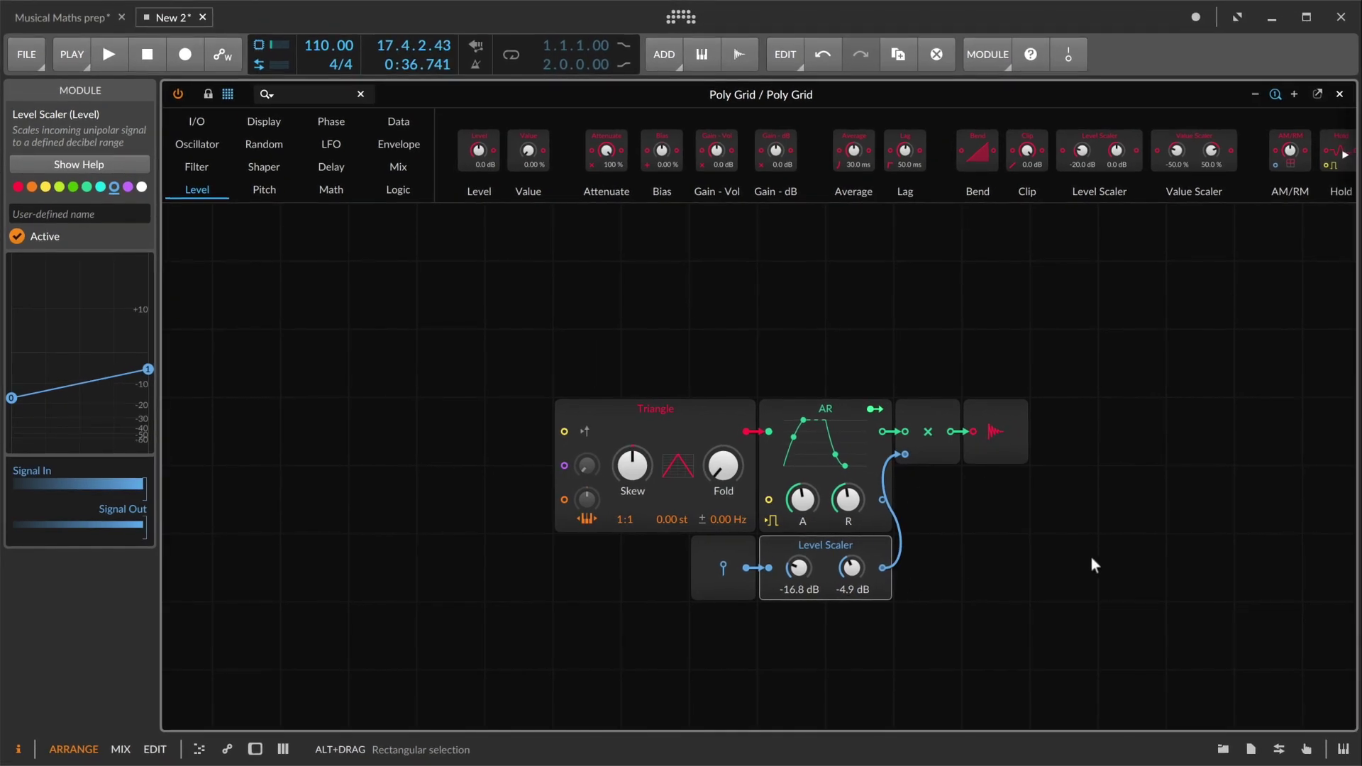
Step: Open the third track's Poly Grid in the full-size grid editor
key(Escape)
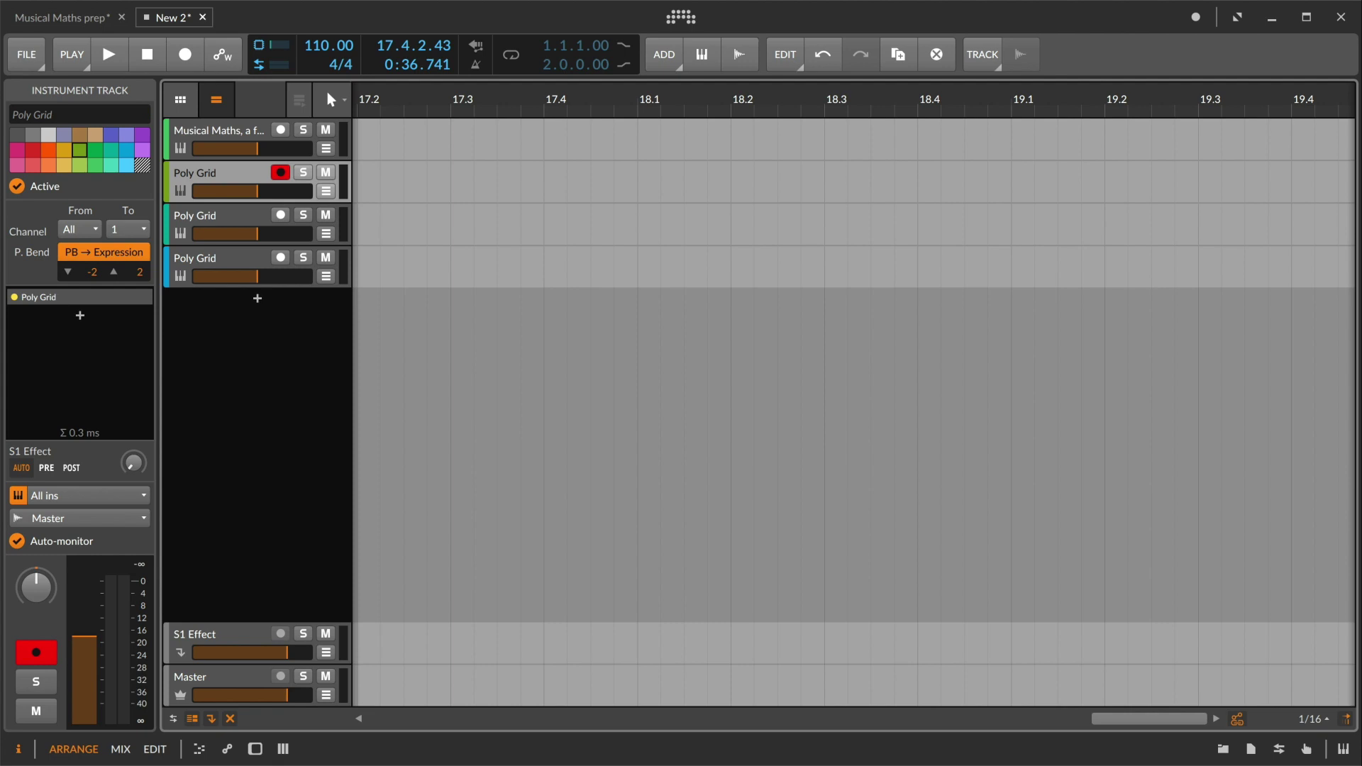
double_click(237, 222)
click(346, 587)
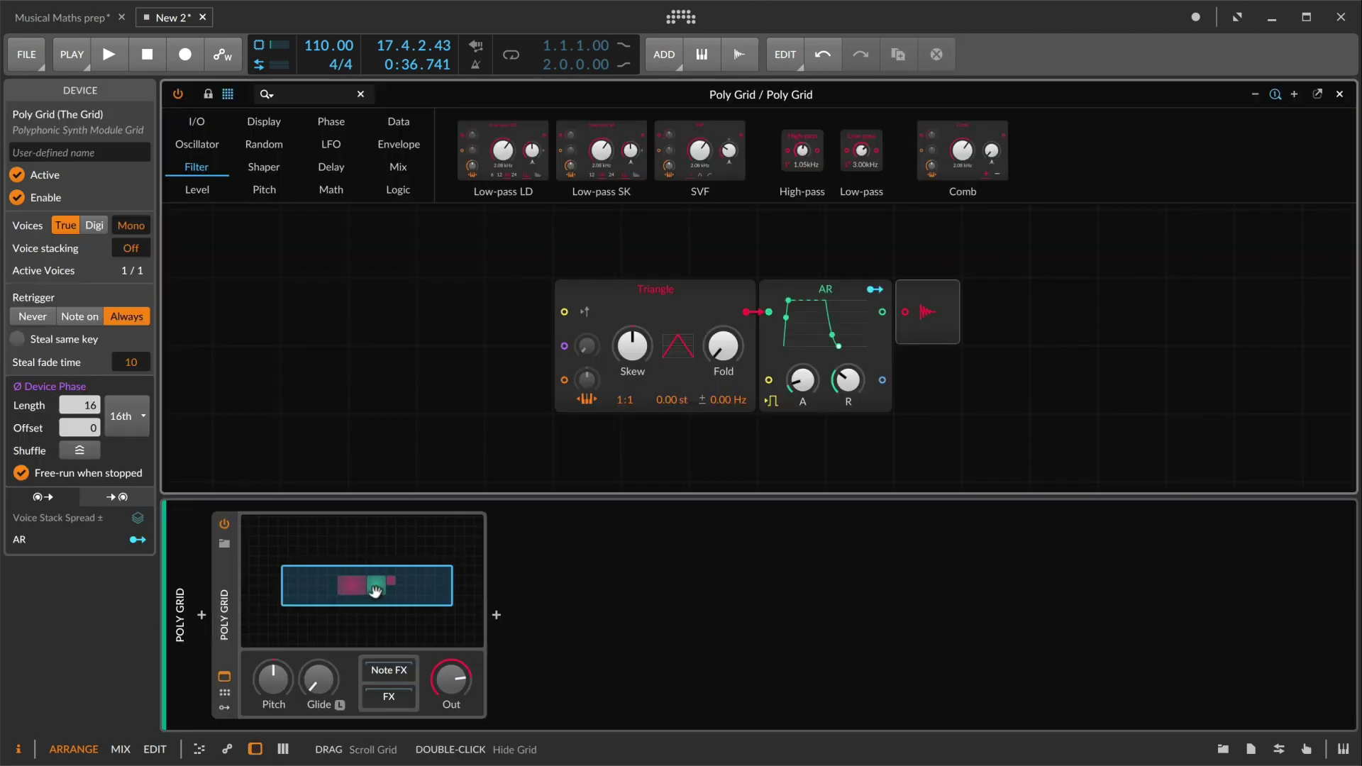
key(d)
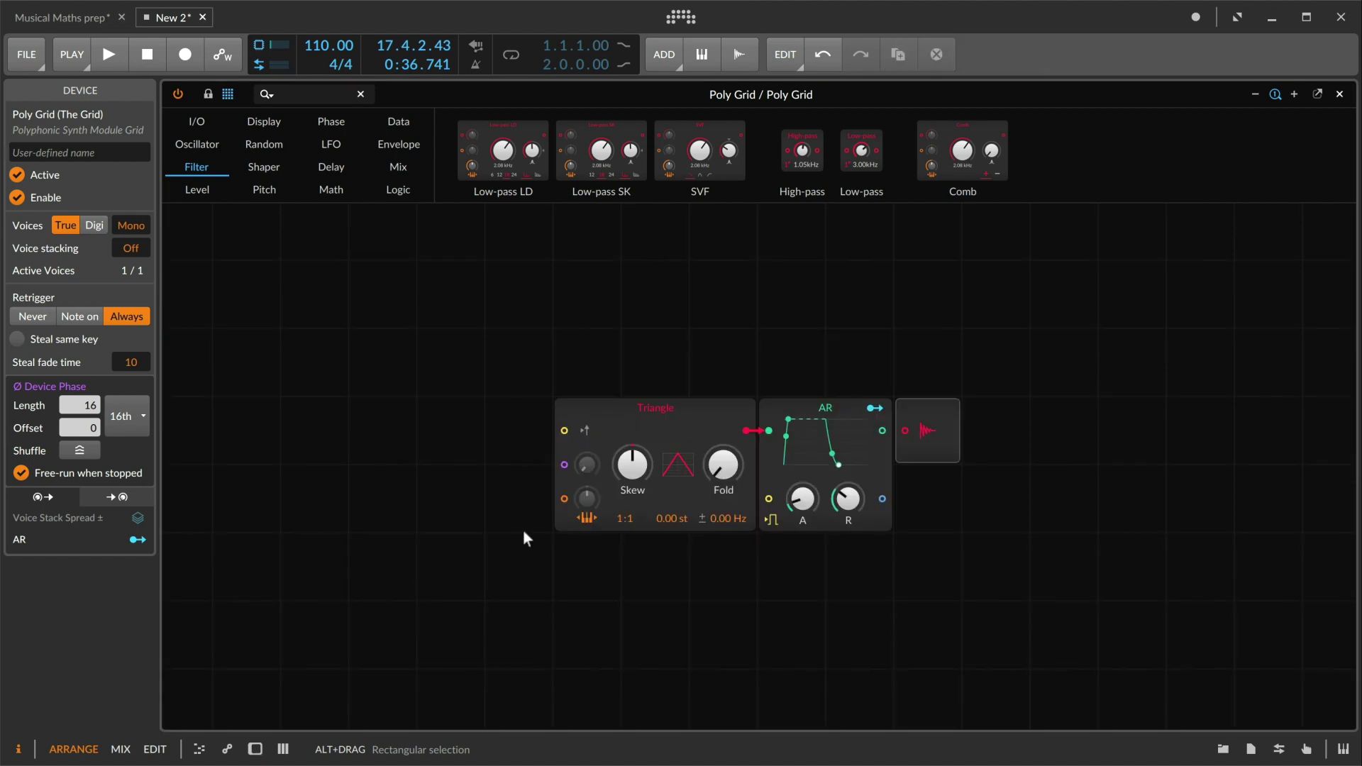
Step: Paste the copied Pulse, oscilloscope, Gain - Vol and output modules below the Triangle patch, and set the gain to -23.9 dB
key(super+v)
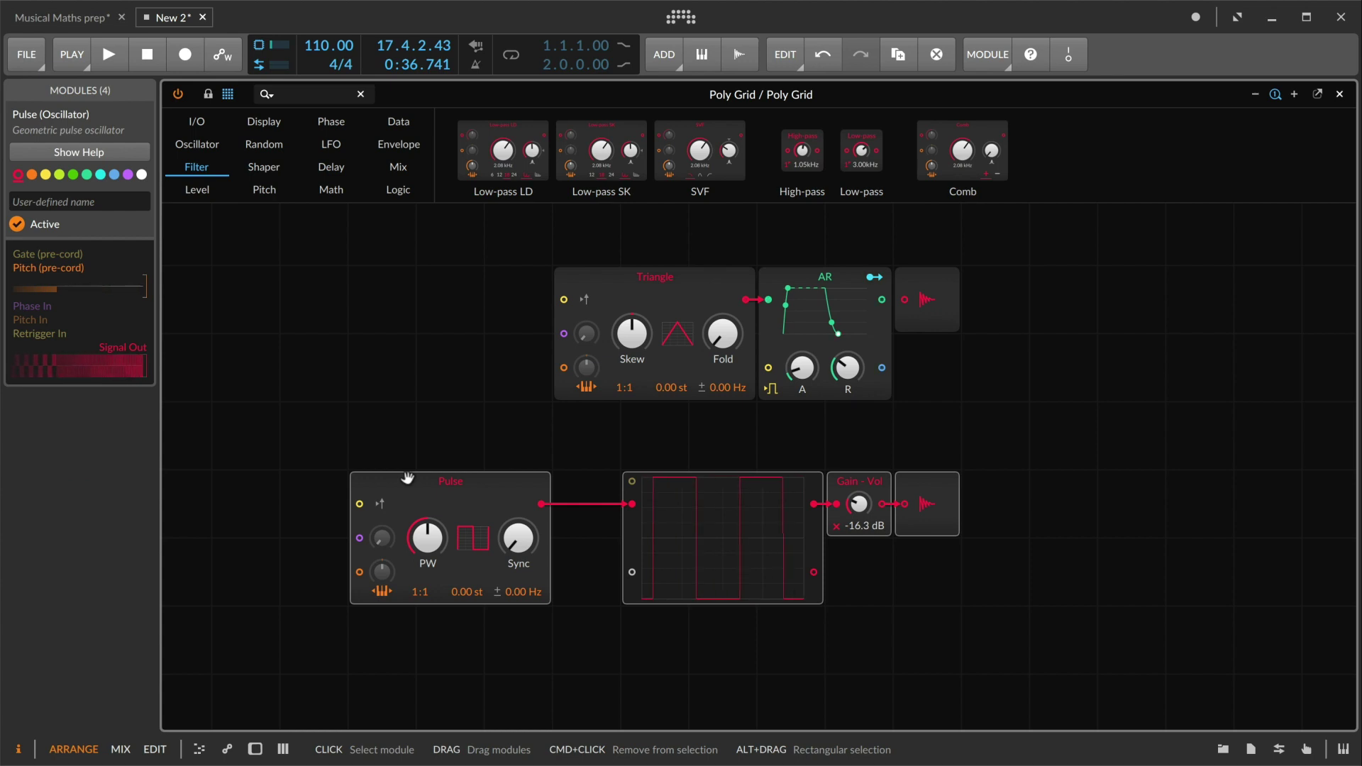
mouse_move(859, 504)
mouse_down()
mouse_move(859, 546)
mouse_move(859, 525)
mouse_up()
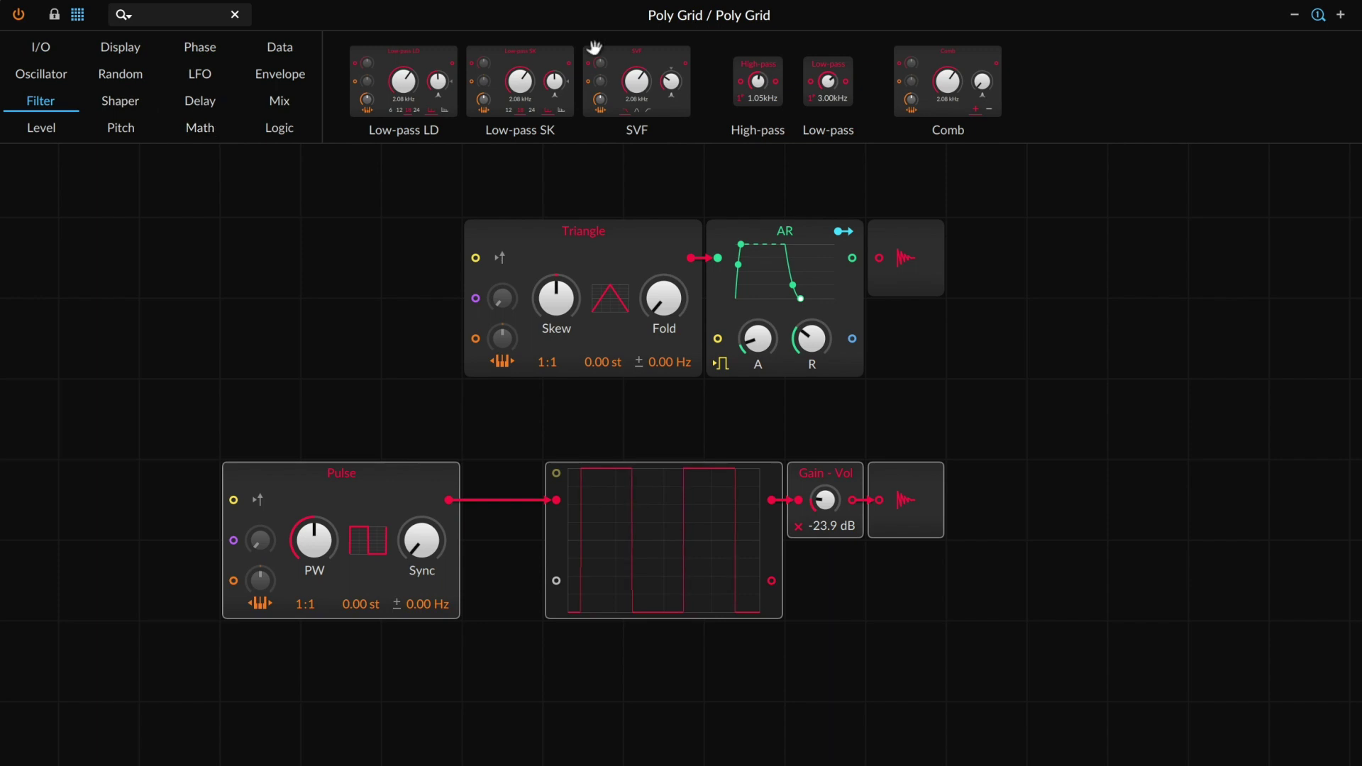
Step: Add a 33.5 kHz Low-pass between Pulse and the oscilloscope's second input, keeping Pulse wired directly to the first input
drag(828, 82, 501, 454)
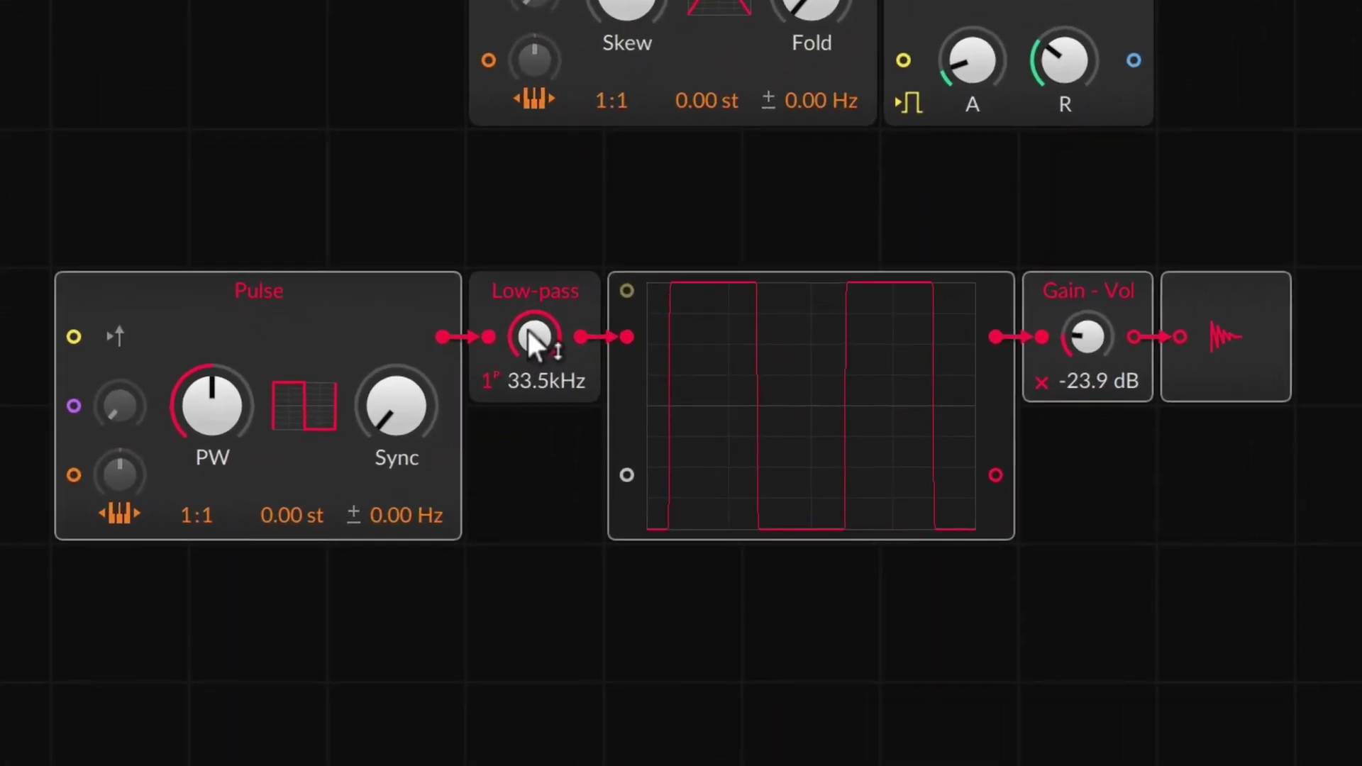
drag(581, 338, 626, 473)
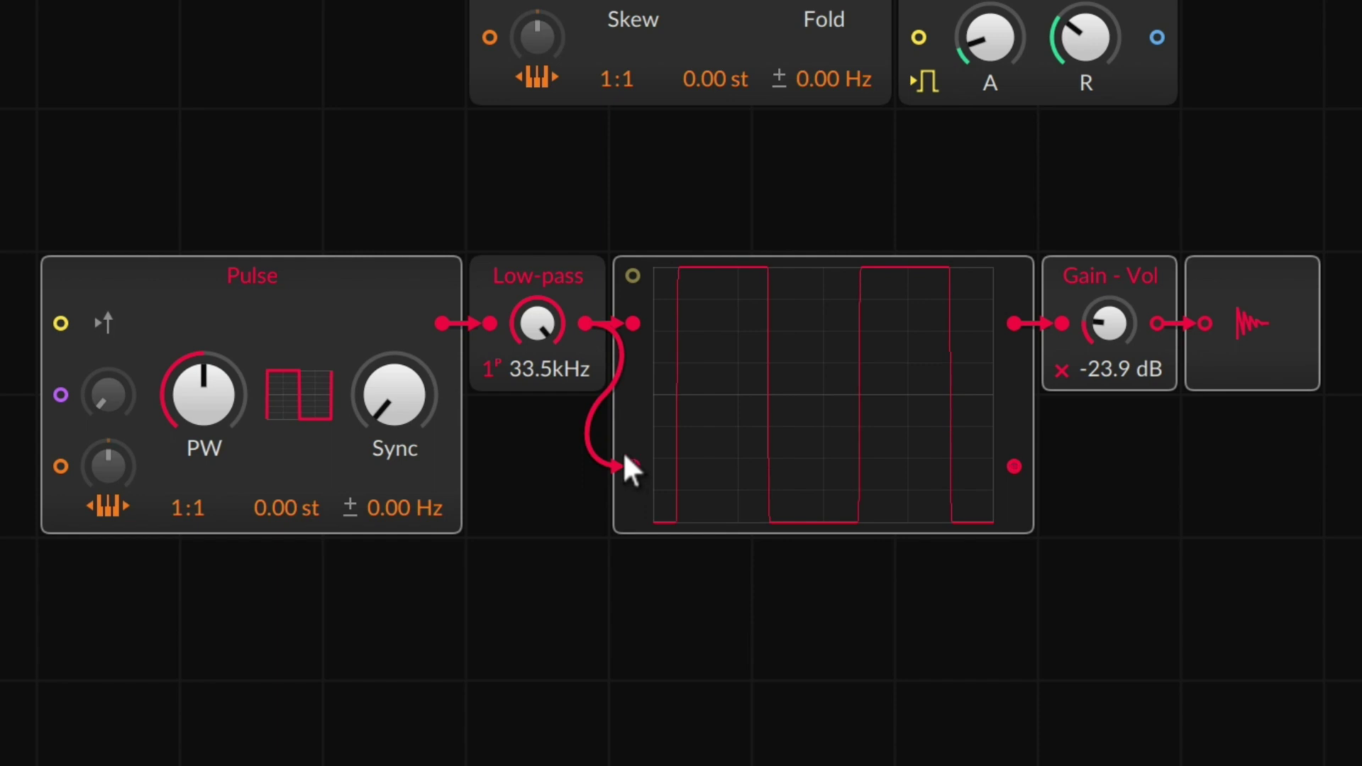
drag(454, 325, 624, 334)
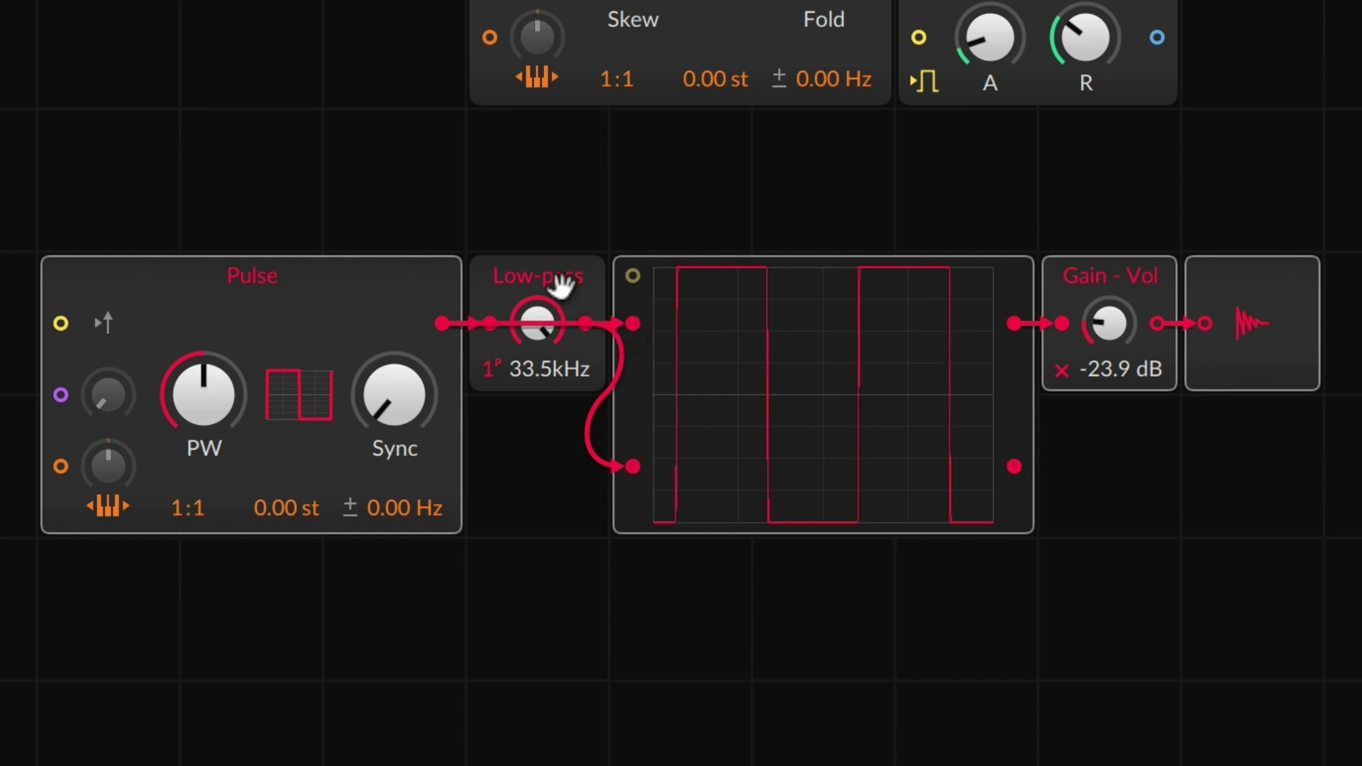
drag(560, 291, 565, 441)
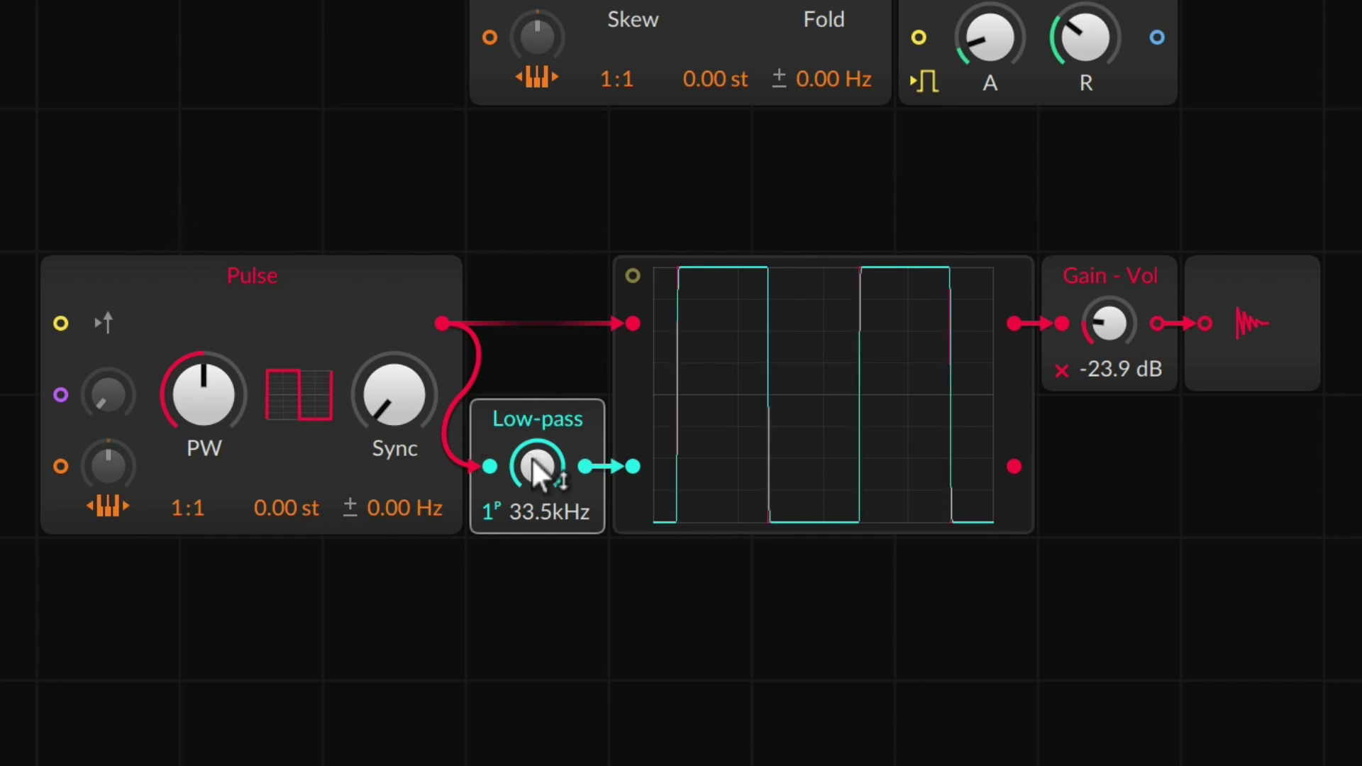
Step: Route the oscilloscope's second output to Gain - Vol and set the Low-pass to six poles with a 329 Hz cutoff
drag(534, 462, 534, 574)
drag(1015, 466, 1062, 324)
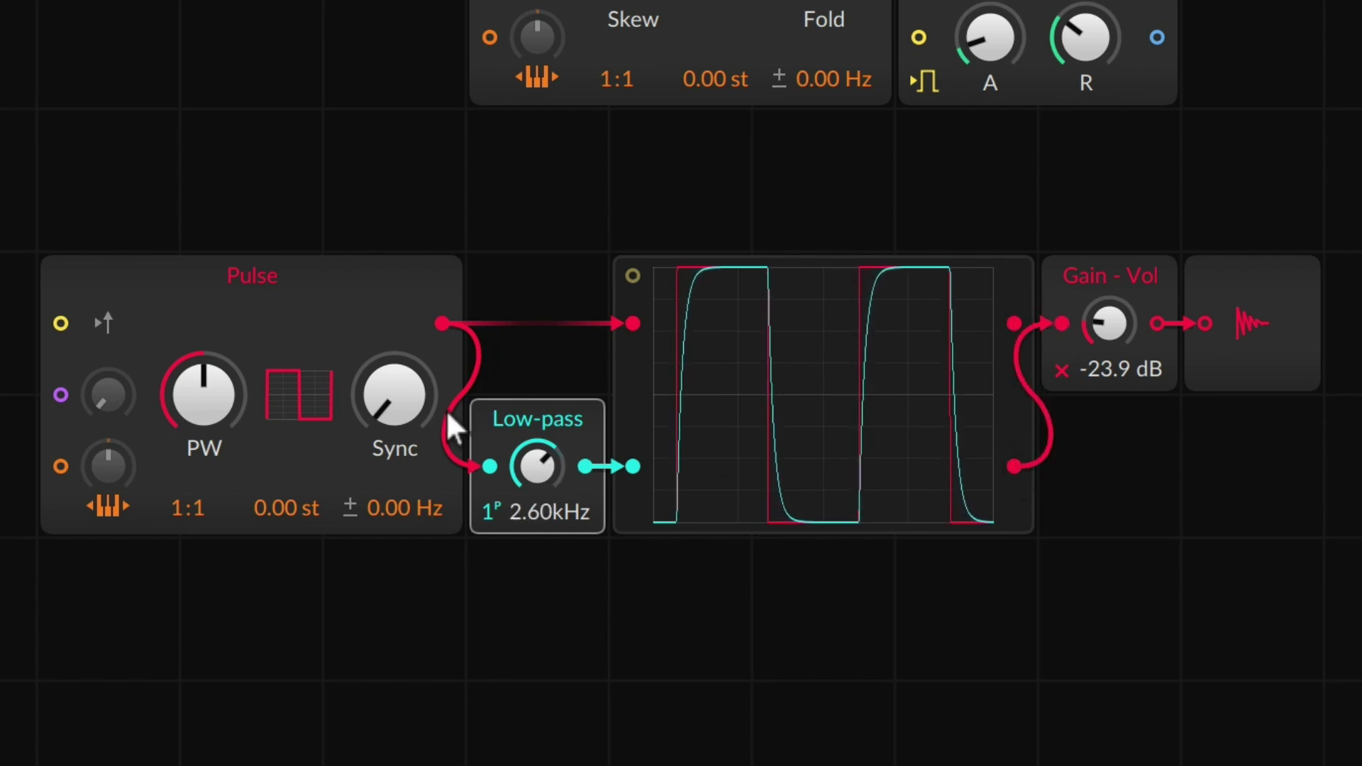
drag(535, 462, 525, 527)
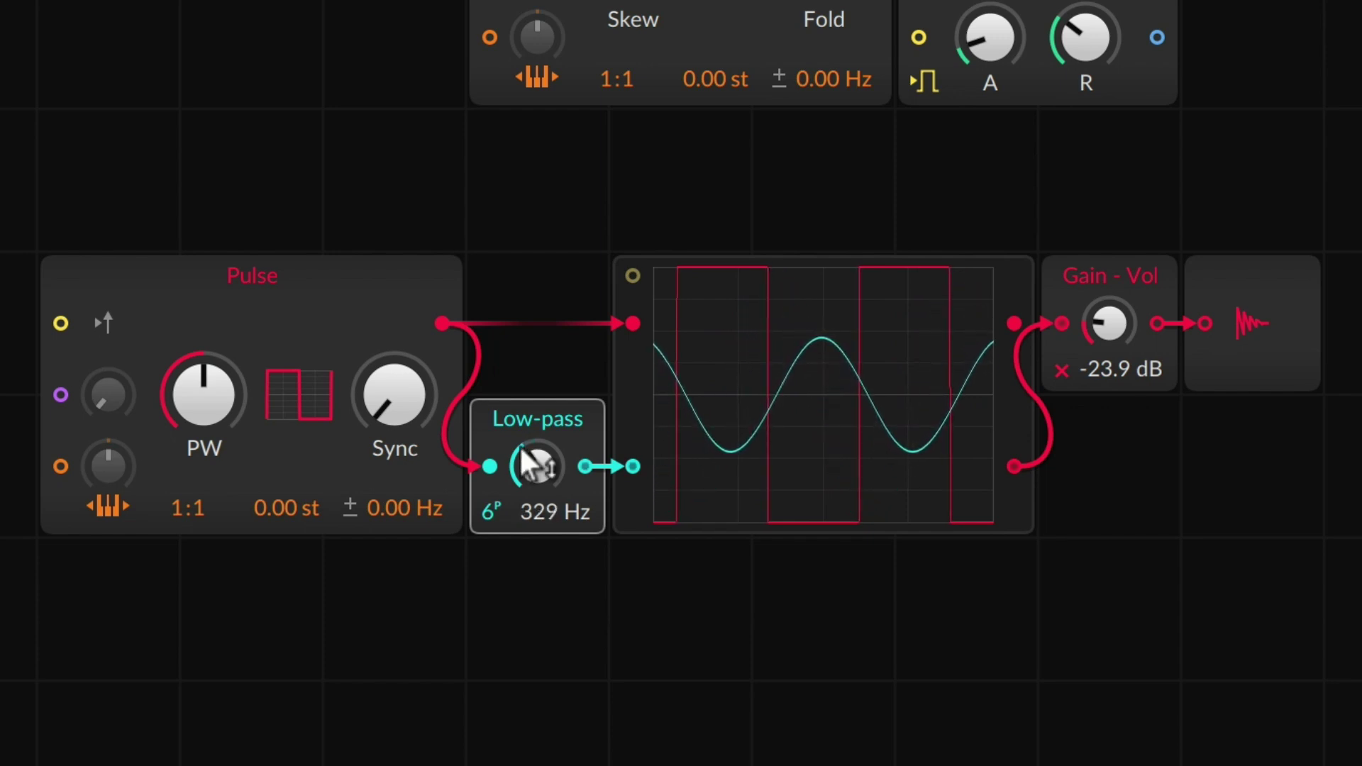
Step: Switch the Low-pass to one pole, set its cutoff to 5.05 kHz, and turn off the Pulse patch's output module
drag(538, 468, 538, 408)
drag(493, 510, 492, 539)
mouse_move(538, 467)
mouse_down()
mouse_move(538, 479)
mouse_move(538, 451)
mouse_move(538, 508)
mouse_move(538, 394)
mouse_move(538, 465)
mouse_up()
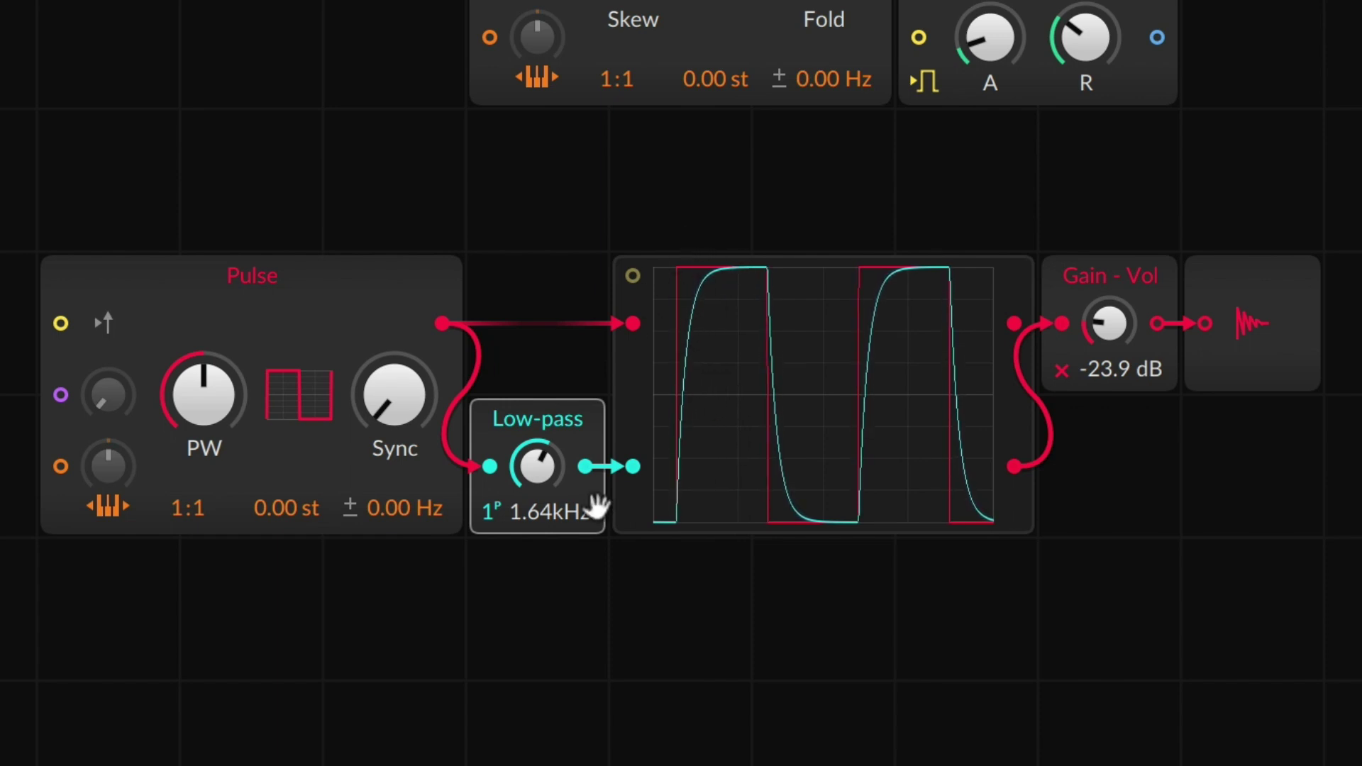
drag(534, 474, 534, 497)
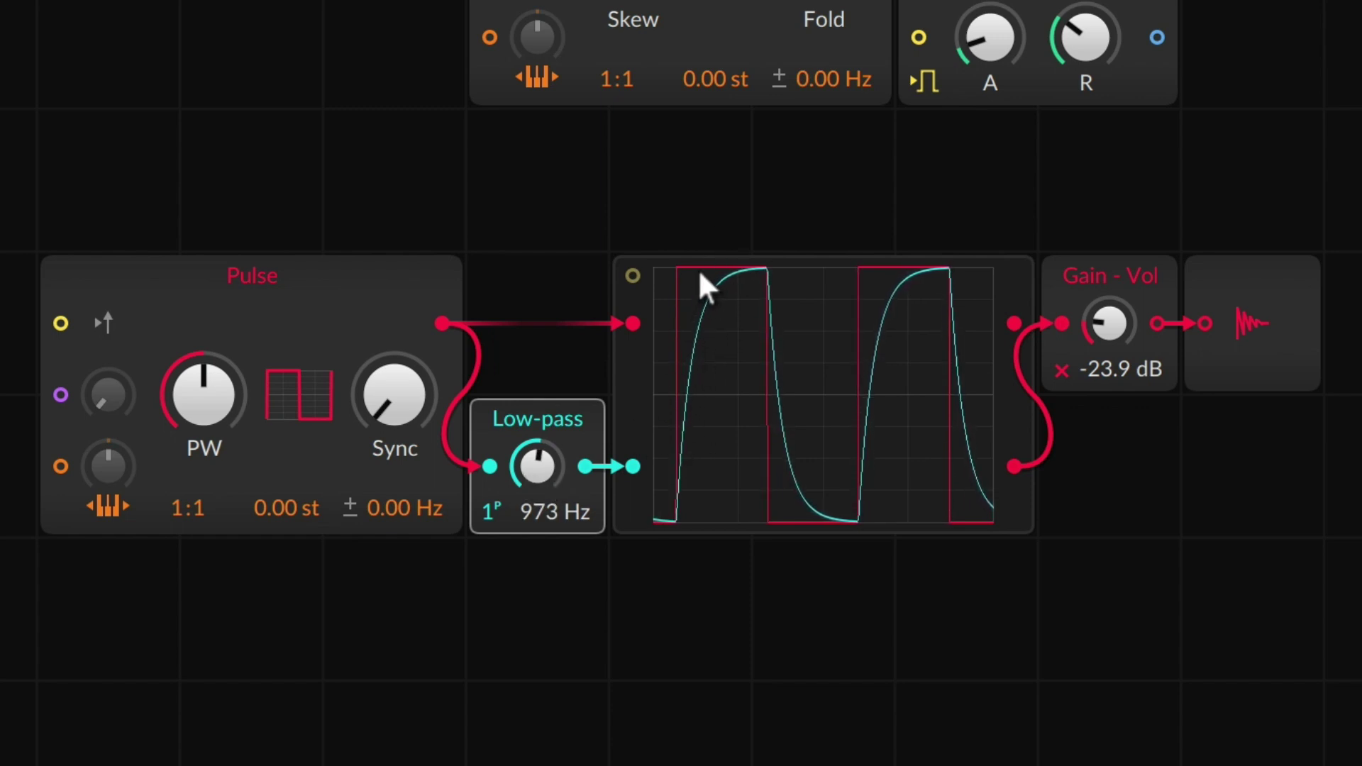
mouse_move(535, 462)
mouse_down()
mouse_move(535, 491)
mouse_move(535, 428)
mouse_move(535, 447)
mouse_up()
click(1248, 323)
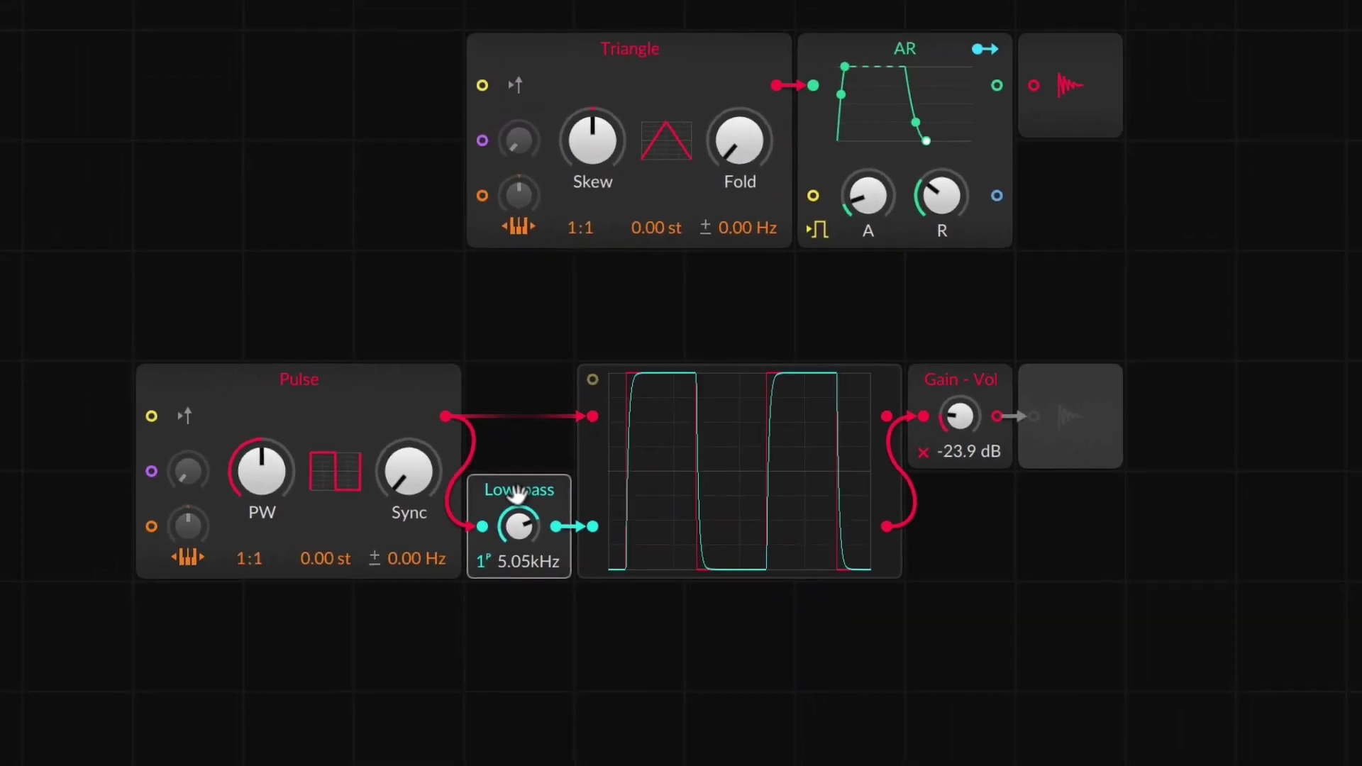
Step: Copy the Low-pass beside the Triangle without its Pulse cable, set it to 7.24 kHz, and wire it to the Triangle's pitch input
drag(510, 526, 423, 303)
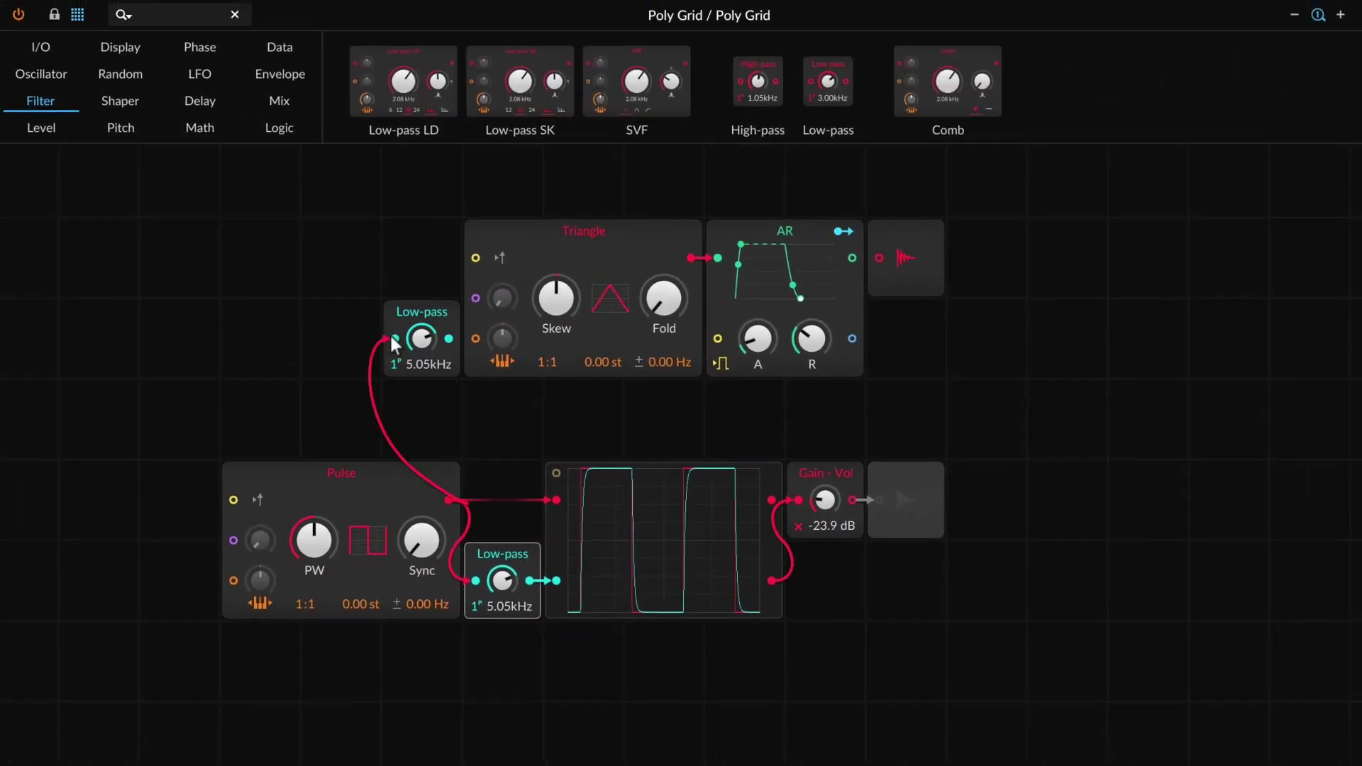
drag(390, 335, 313, 355)
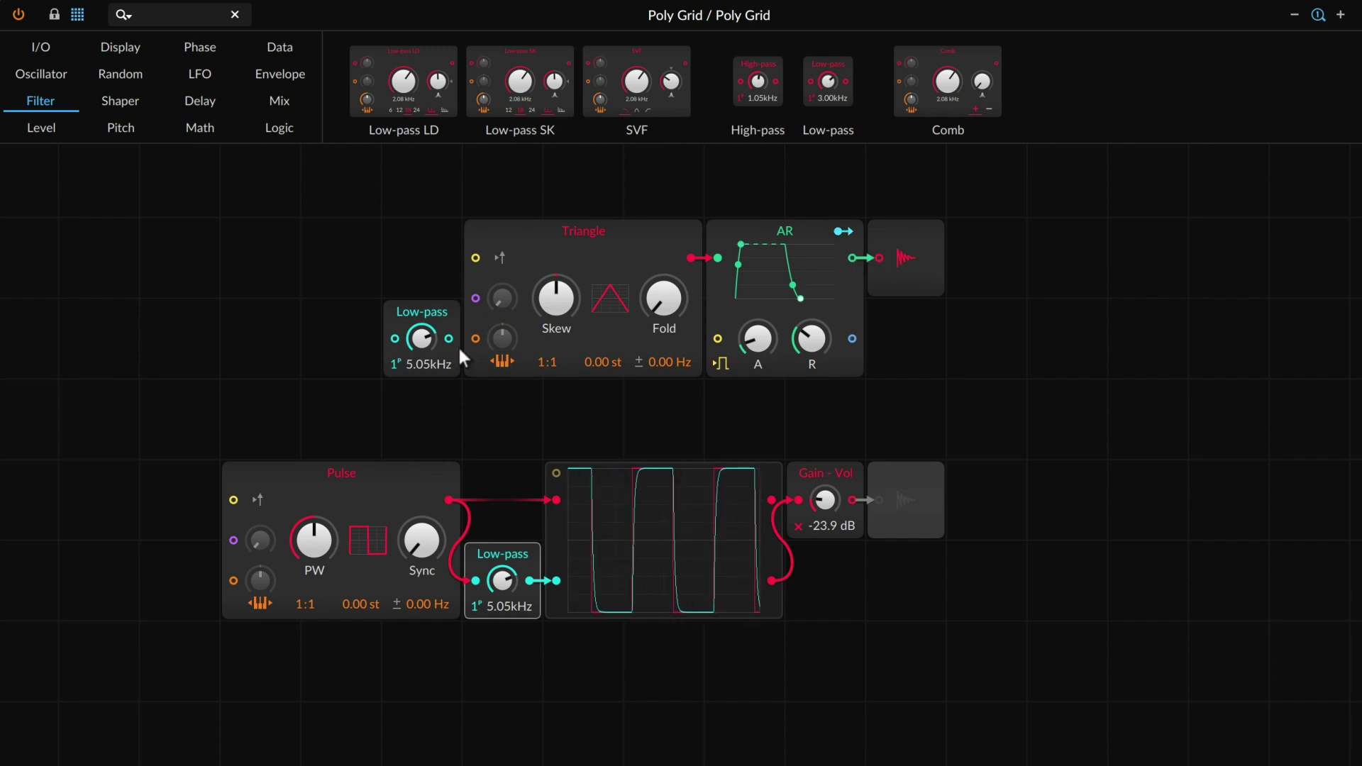
scroll(422, 338, up, 3)
drag(441, 335, 475, 337)
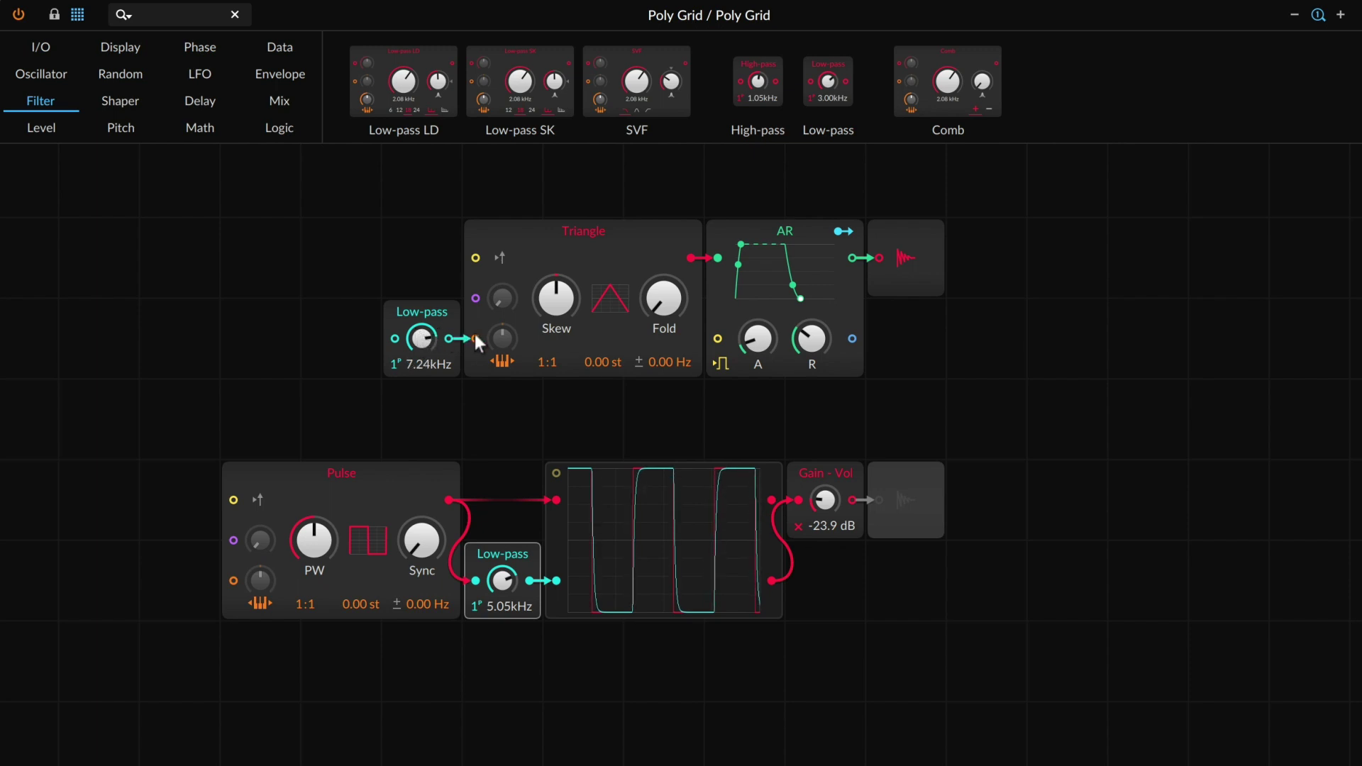
Step: Replace the Triangle's built-in note pitch with a Pitch In module through the Low-pass, using full pitch modulation and a 43.0 Hz cutoff
click(506, 362)
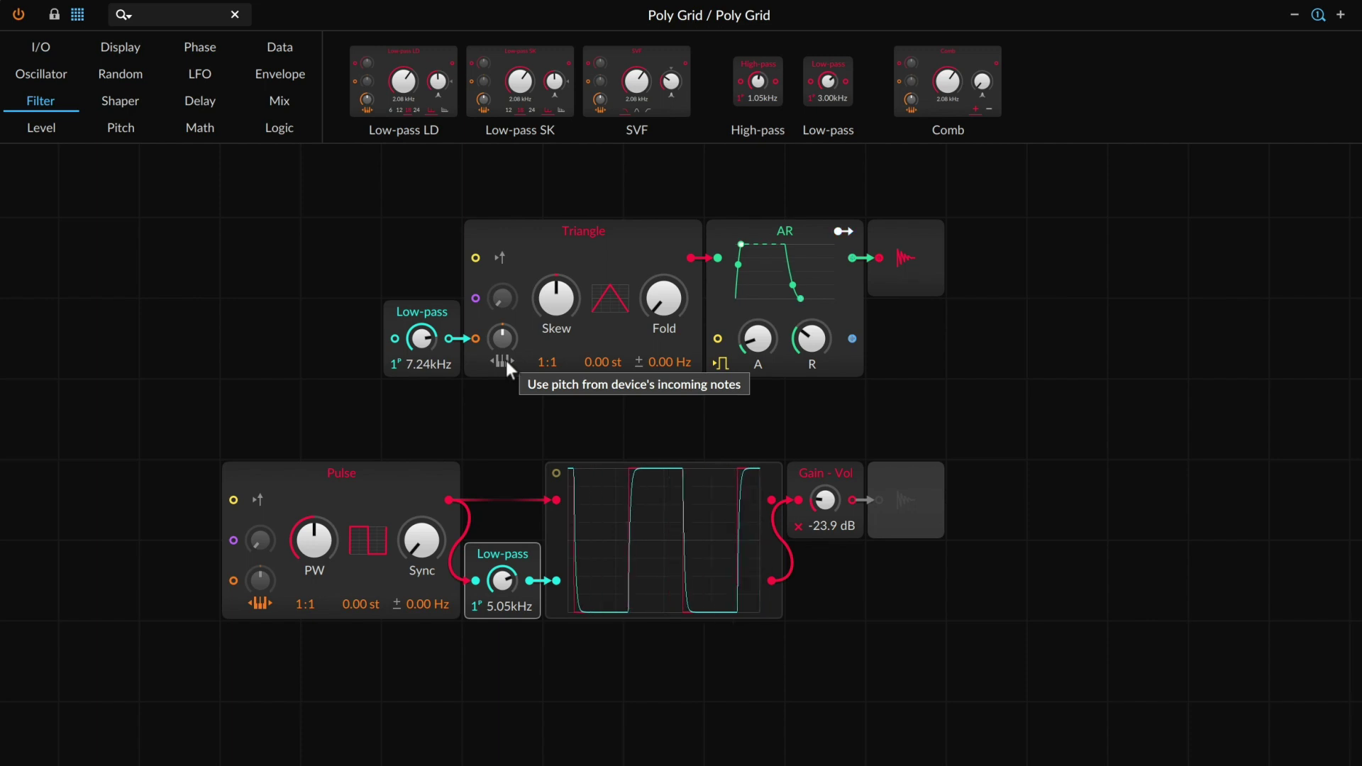
mouse_move(506, 341)
mouse_down()
mouse_move(504, 319)
mouse_move(486, 328)
mouse_up()
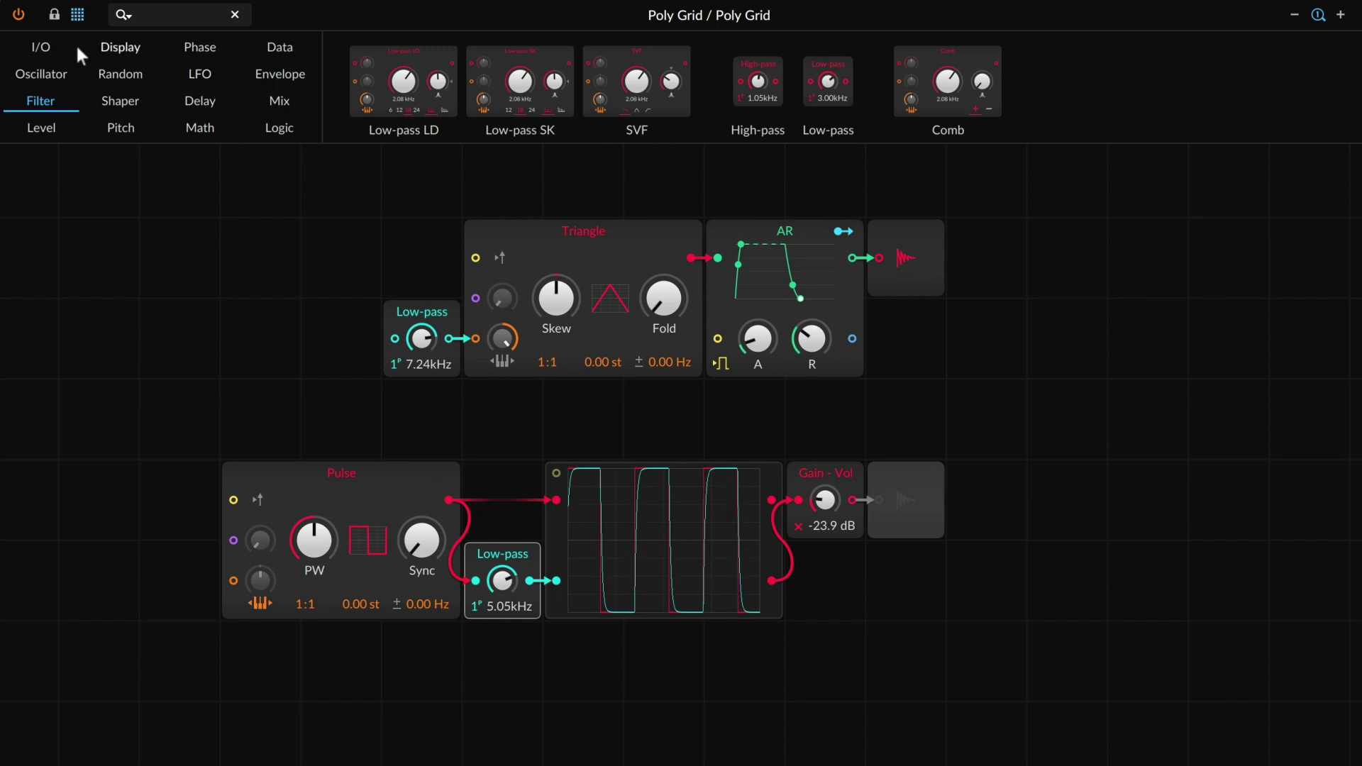
click(41, 47)
drag(551, 110, 395, 341)
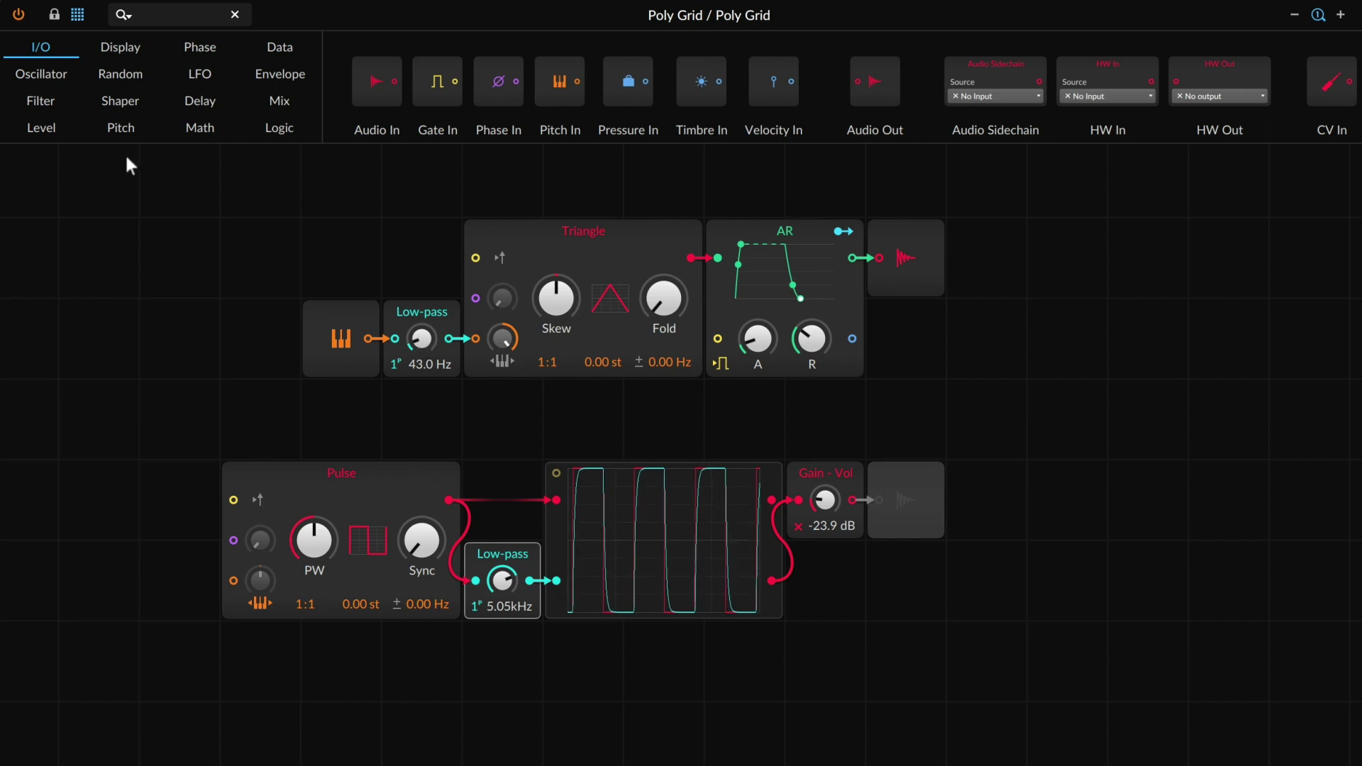
Step: Add a Lag below the Low-pass, wired from Pitch In to the Triangle's pitch input, and increase its lag time
click(44, 129)
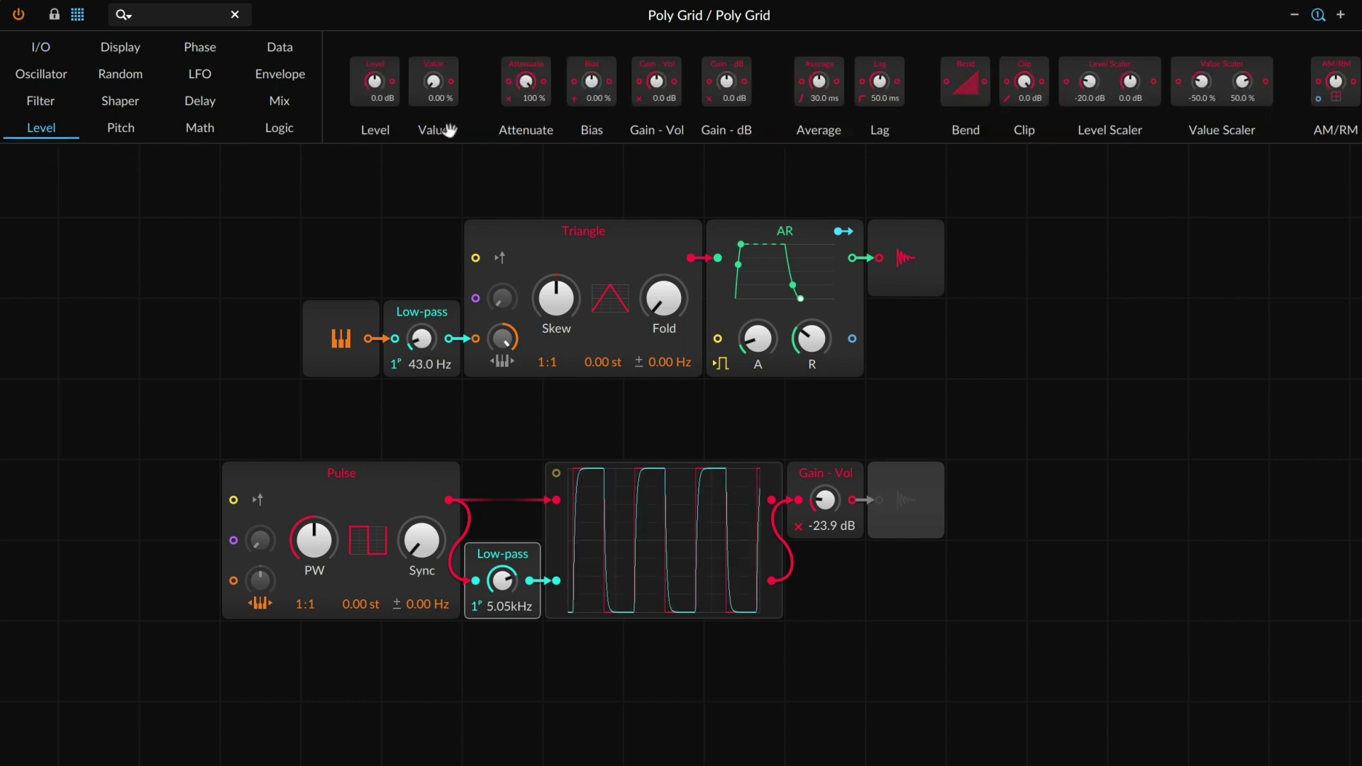
drag(502, 419, 399, 418)
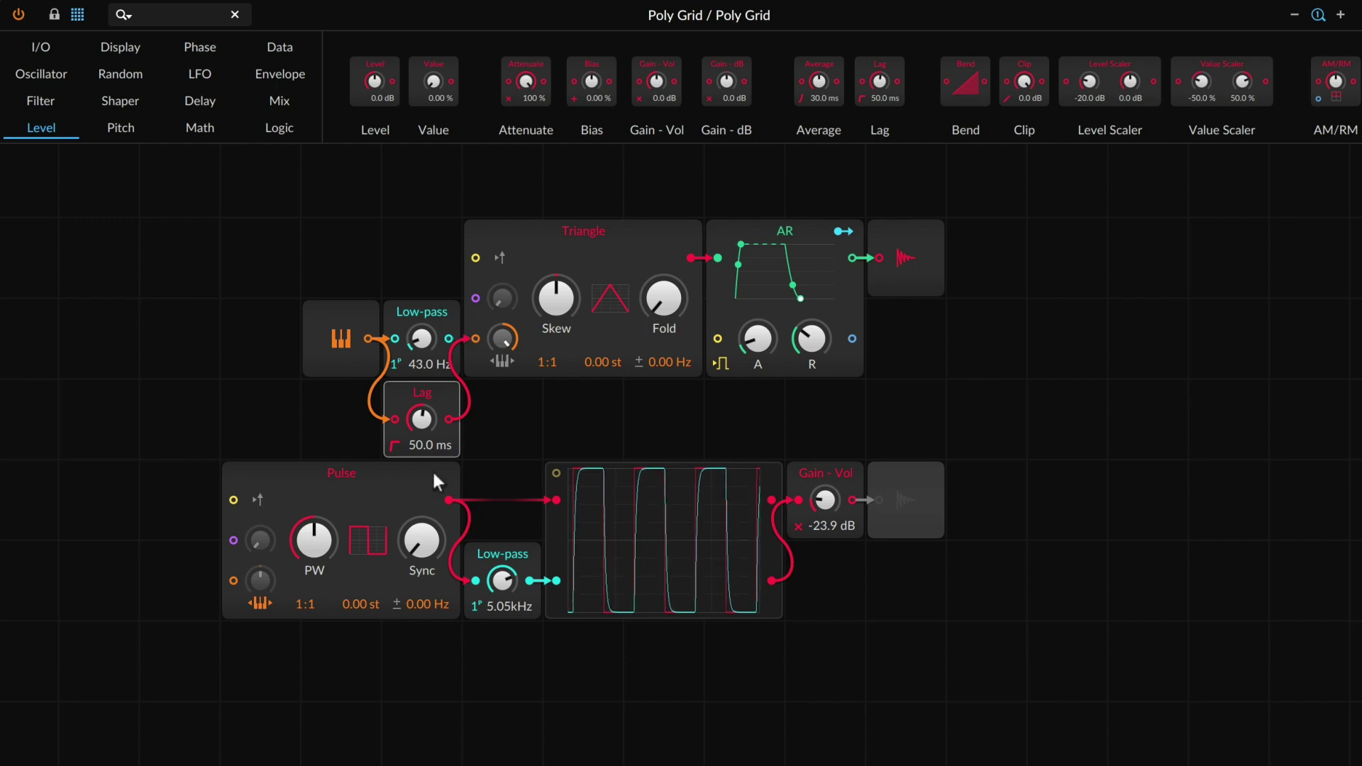
drag(422, 419, 422, 322)
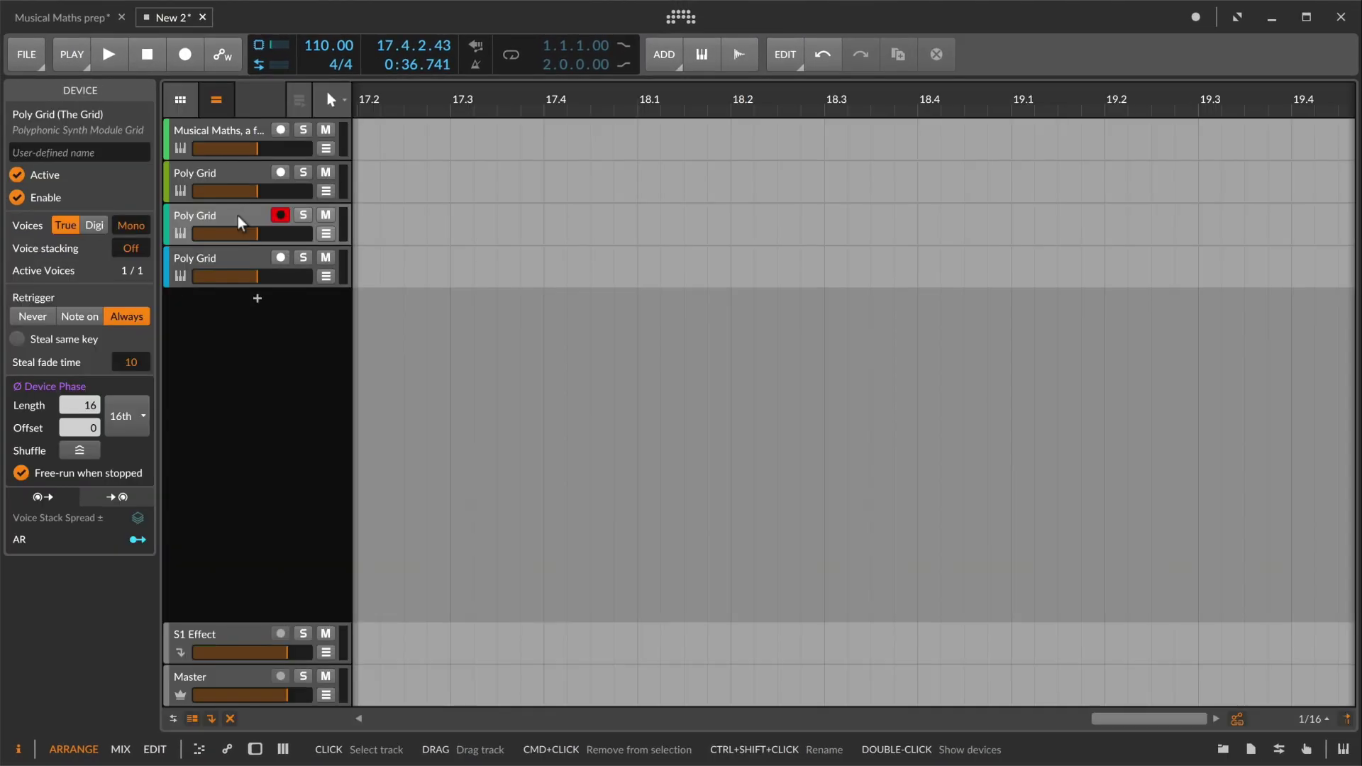
Step: Open the fourth track's Poly Grid in the full-size editor and bring up the Logic comparison and gate modules
double_click(247, 257)
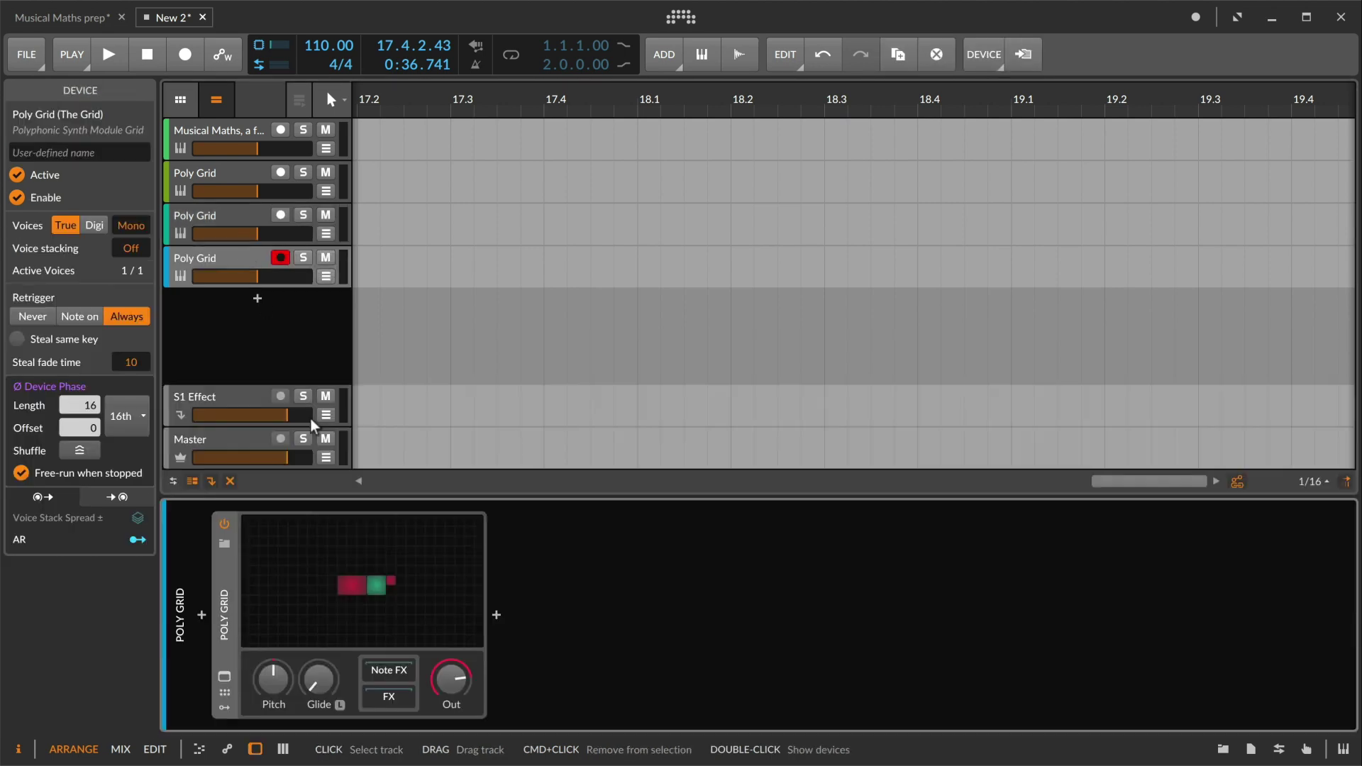
click(377, 594)
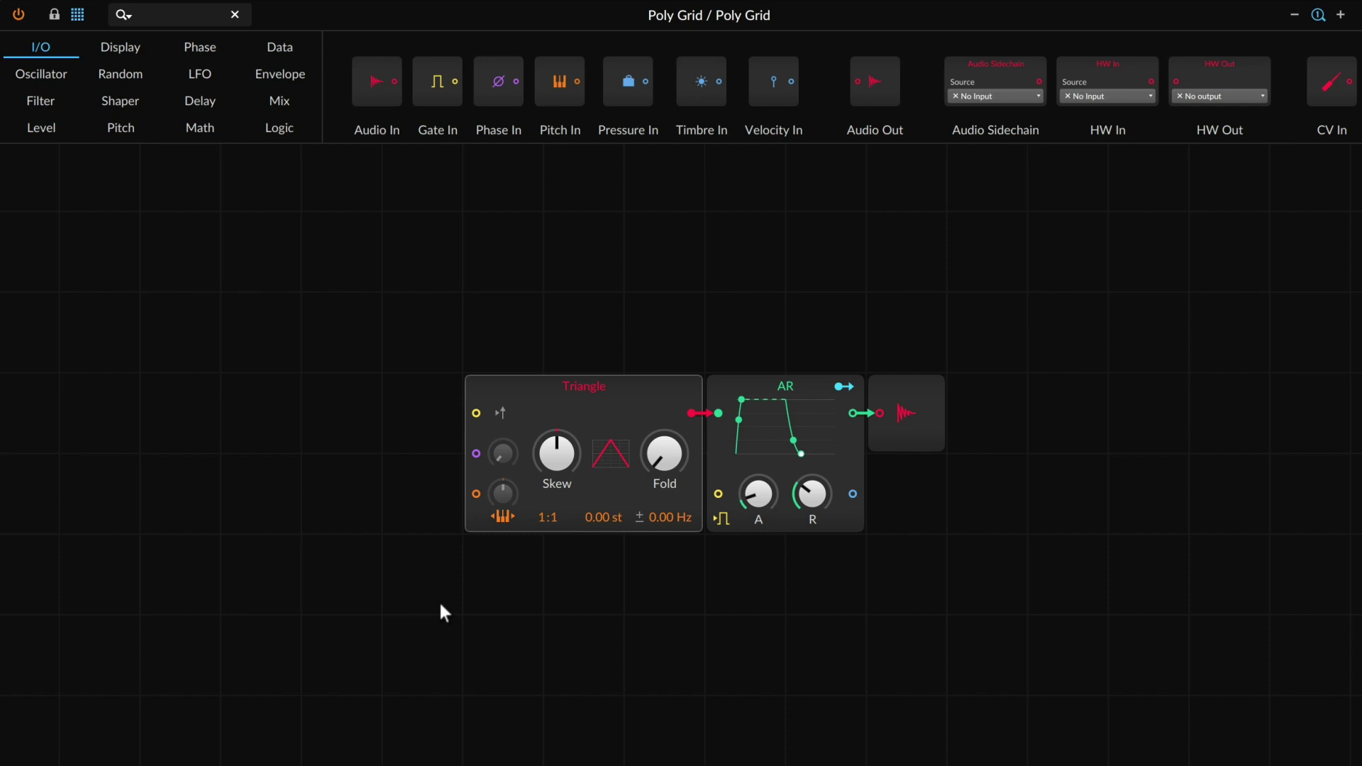
click(276, 105)
click(281, 125)
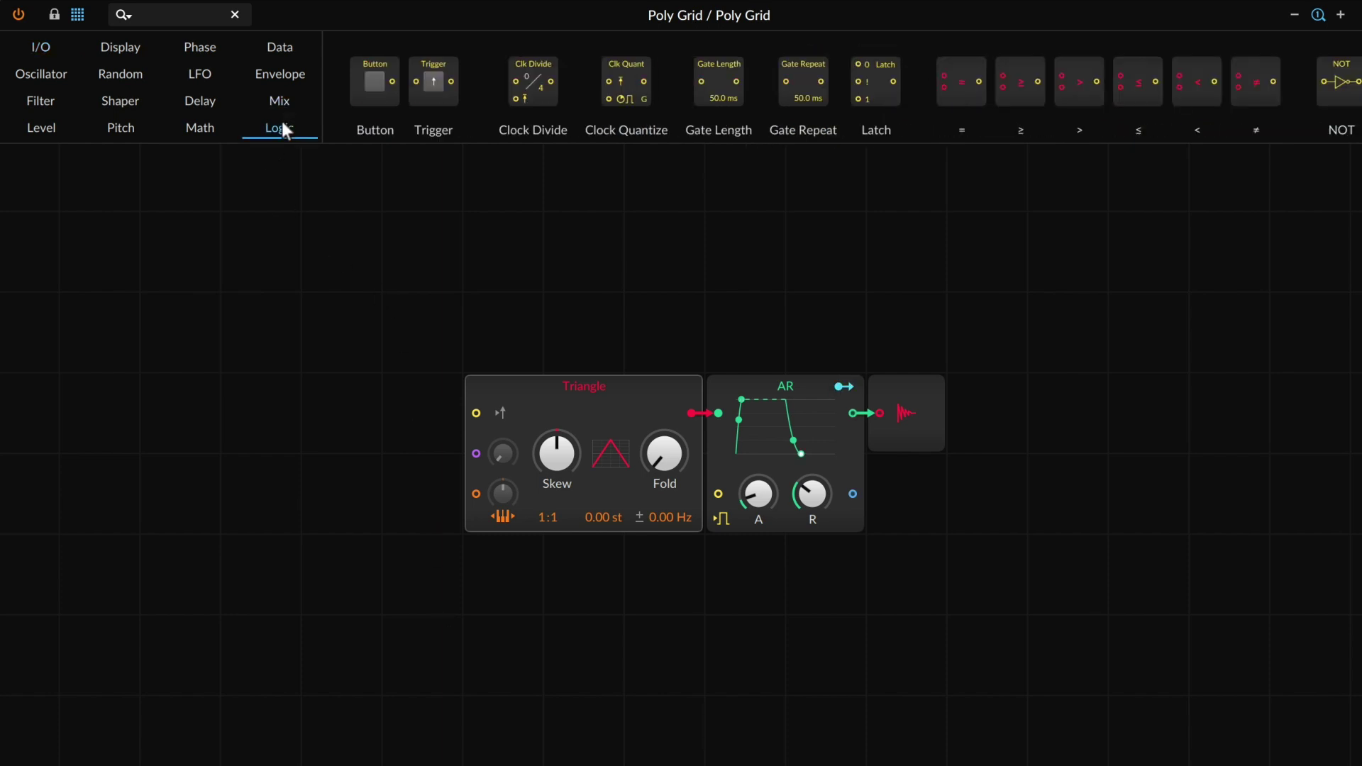
scroll(676, 140, down, 5)
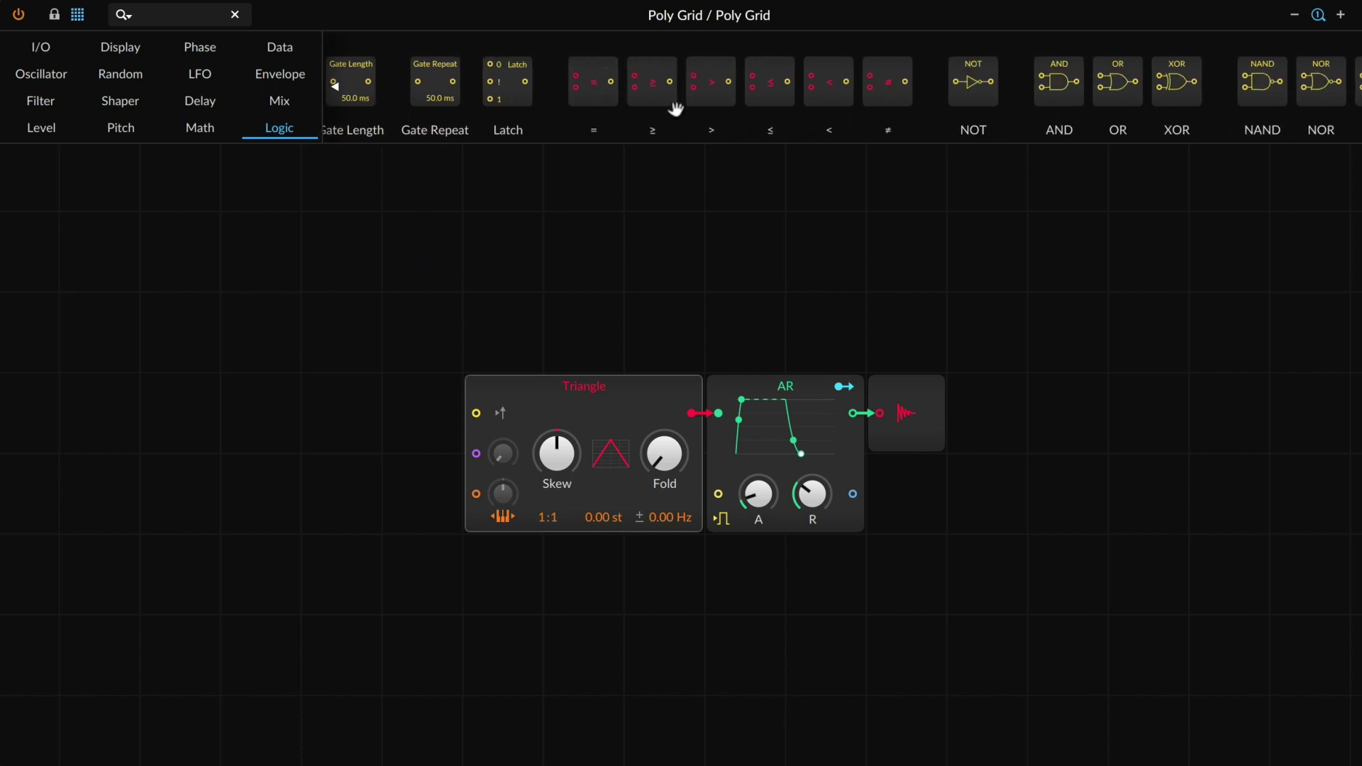
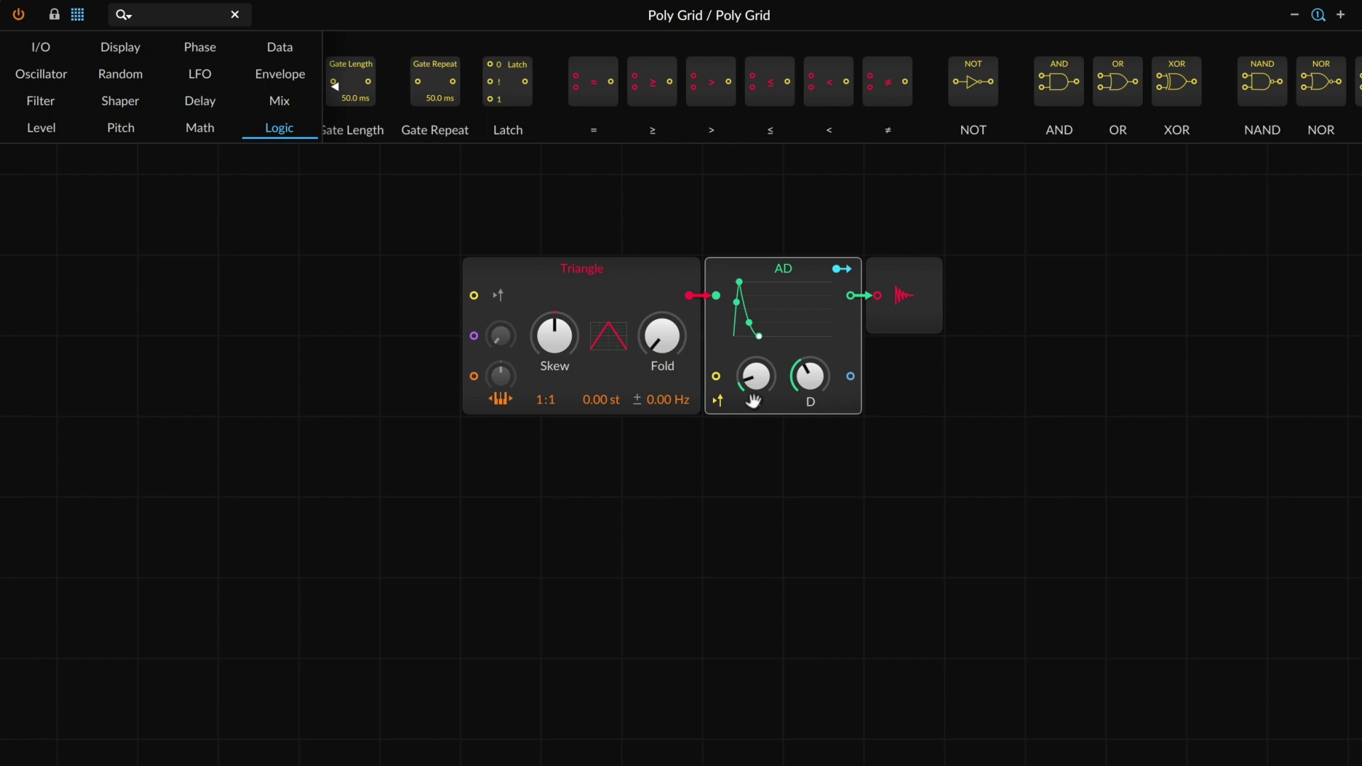
Step: Shift Triangle and AD away from the output, and chain an equals comparison and an AND gate onto AD's modulation output
drag(785, 458, 475, 273)
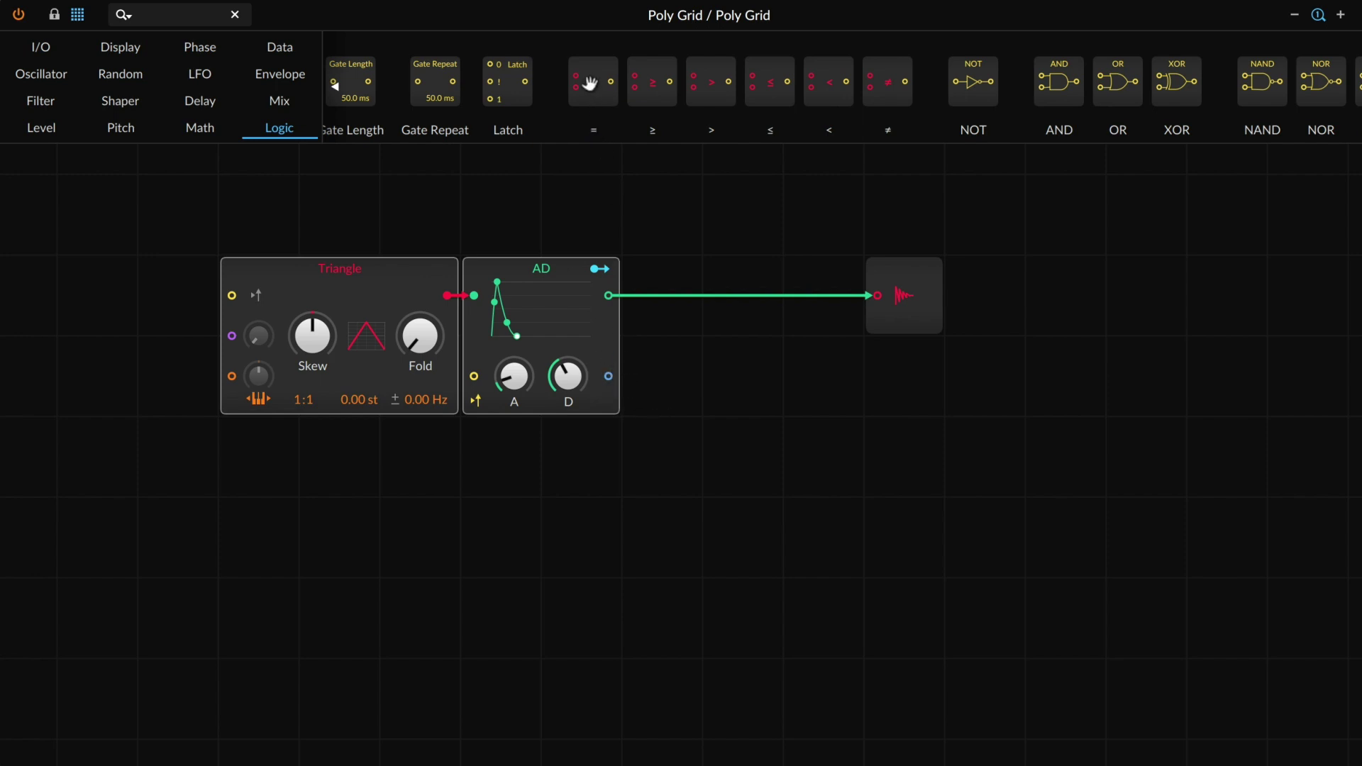
click(607, 389)
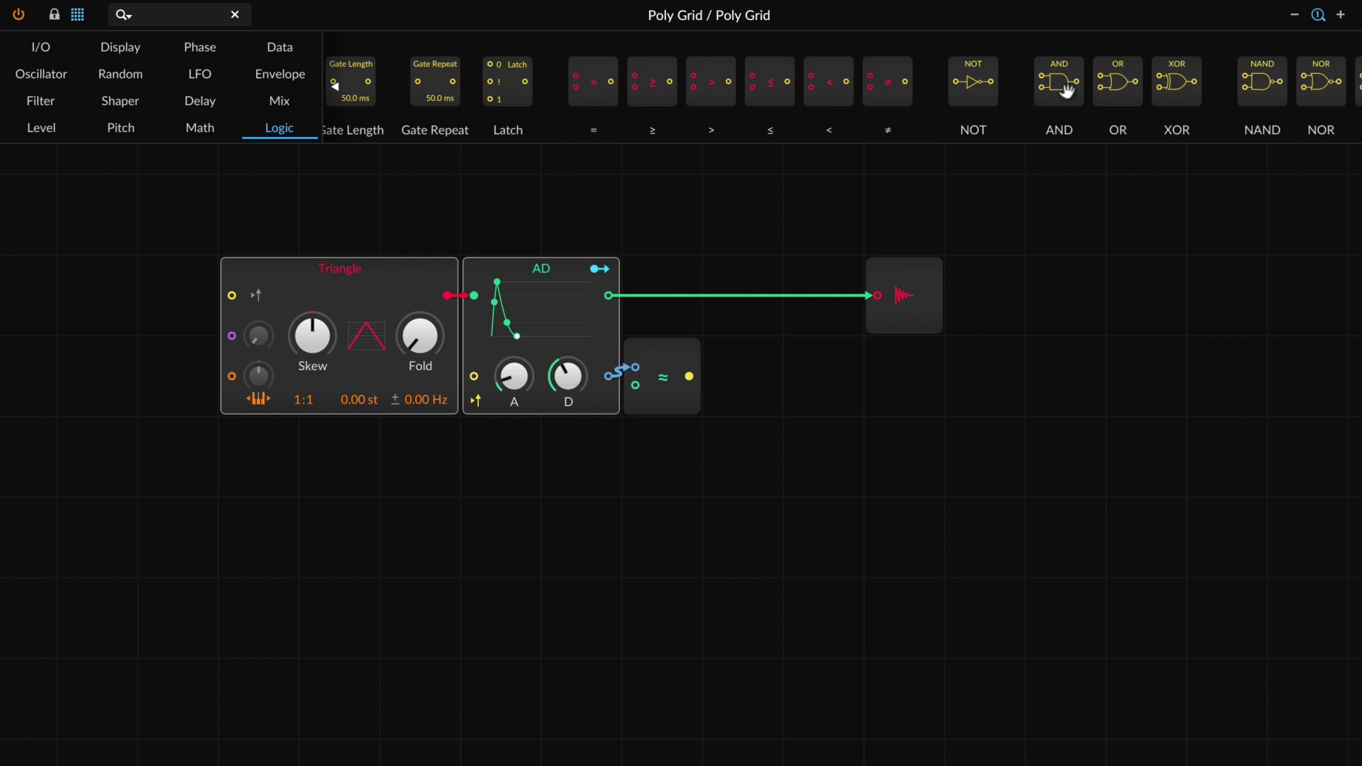
drag(1064, 91, 689, 376)
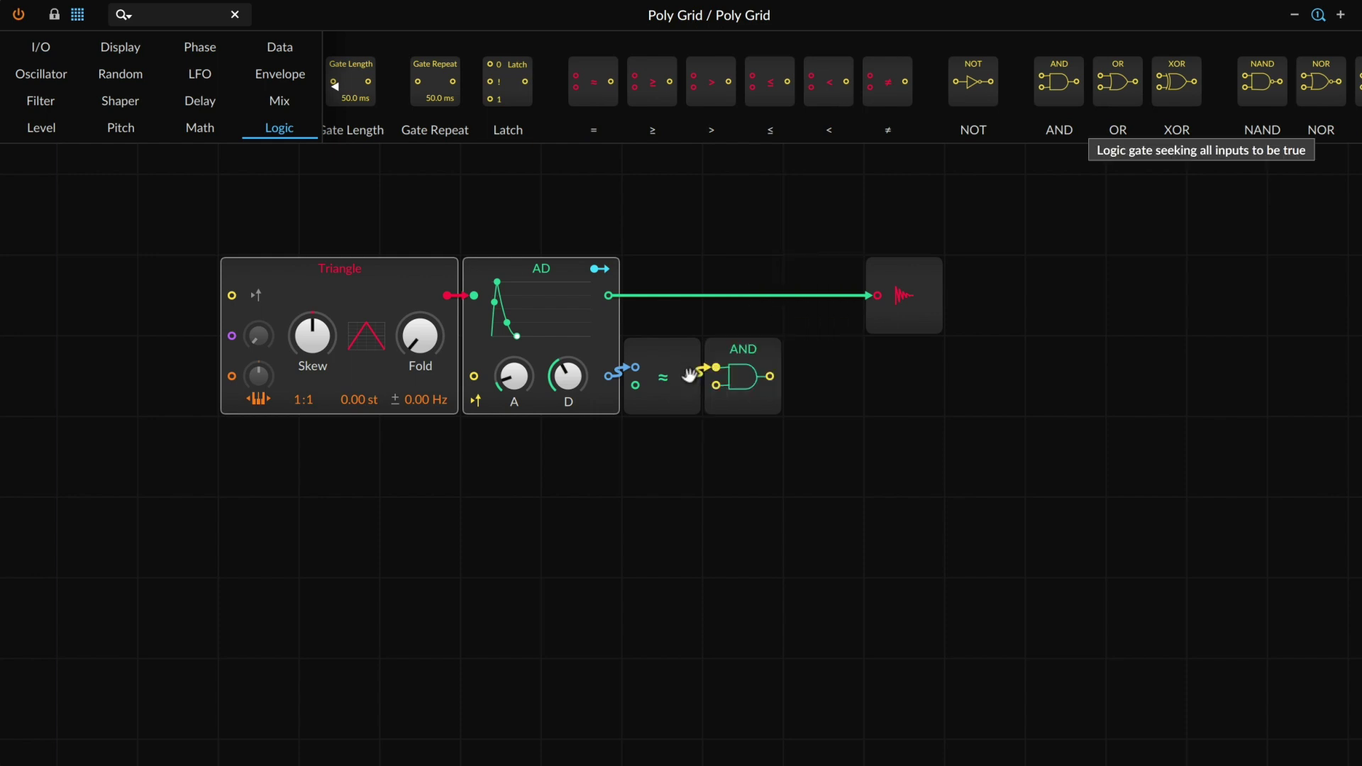
Step: Move the Triangle farther away from AD and disable AD's built-in note trigger
drag(389, 283, 243, 289)
drag(457, 173, 518, 287)
drag(382, 177, 454, 221)
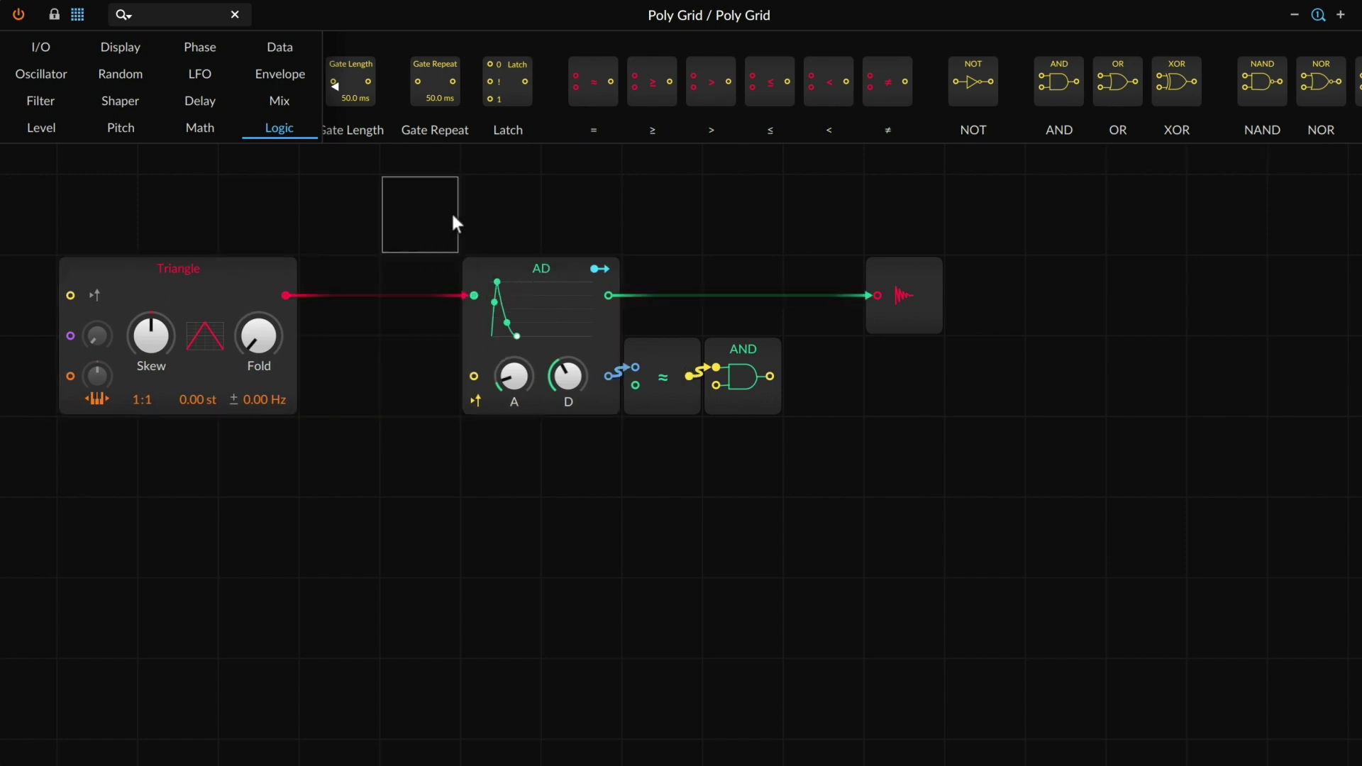
click(476, 399)
Step: Add a Gate In module below the Triangle and wire it to AD's gate input and the AND gate's second input
click(40, 50)
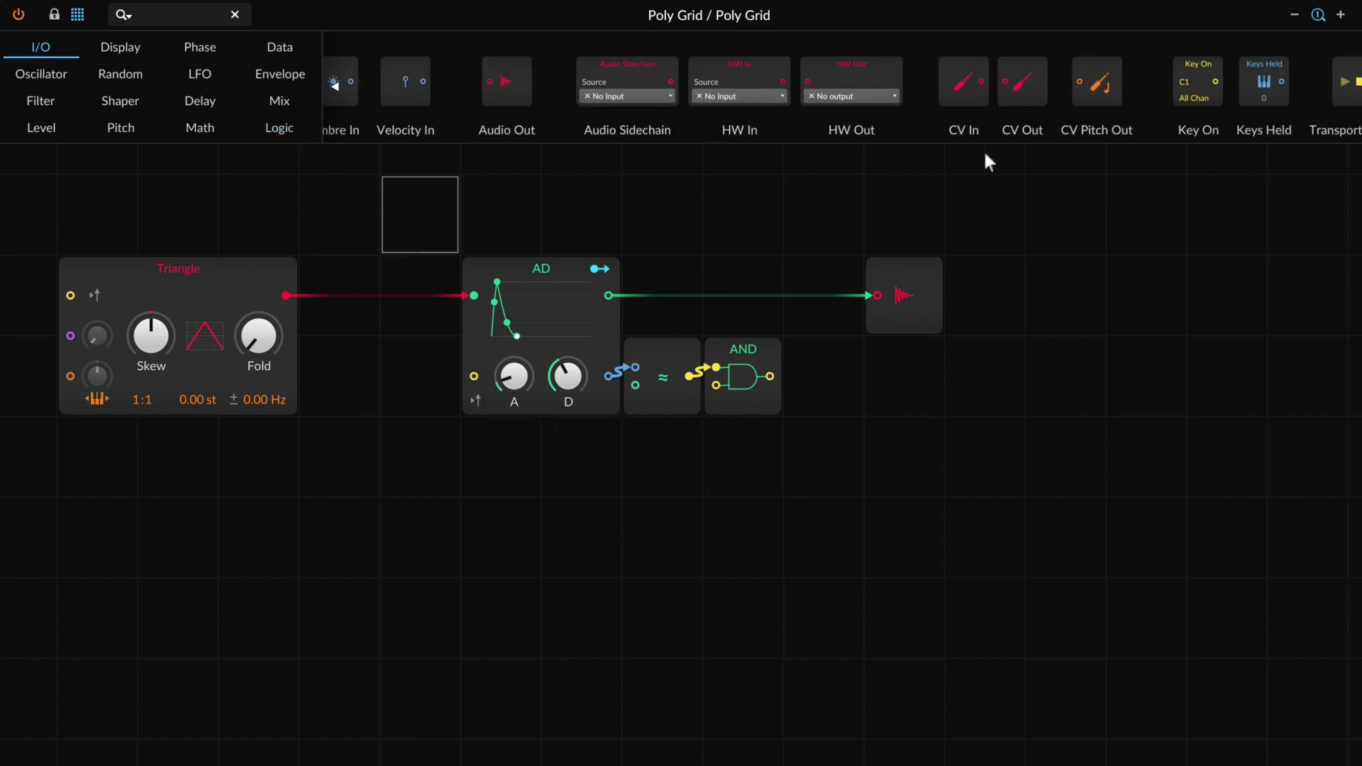
scroll(843, 63, up, 5)
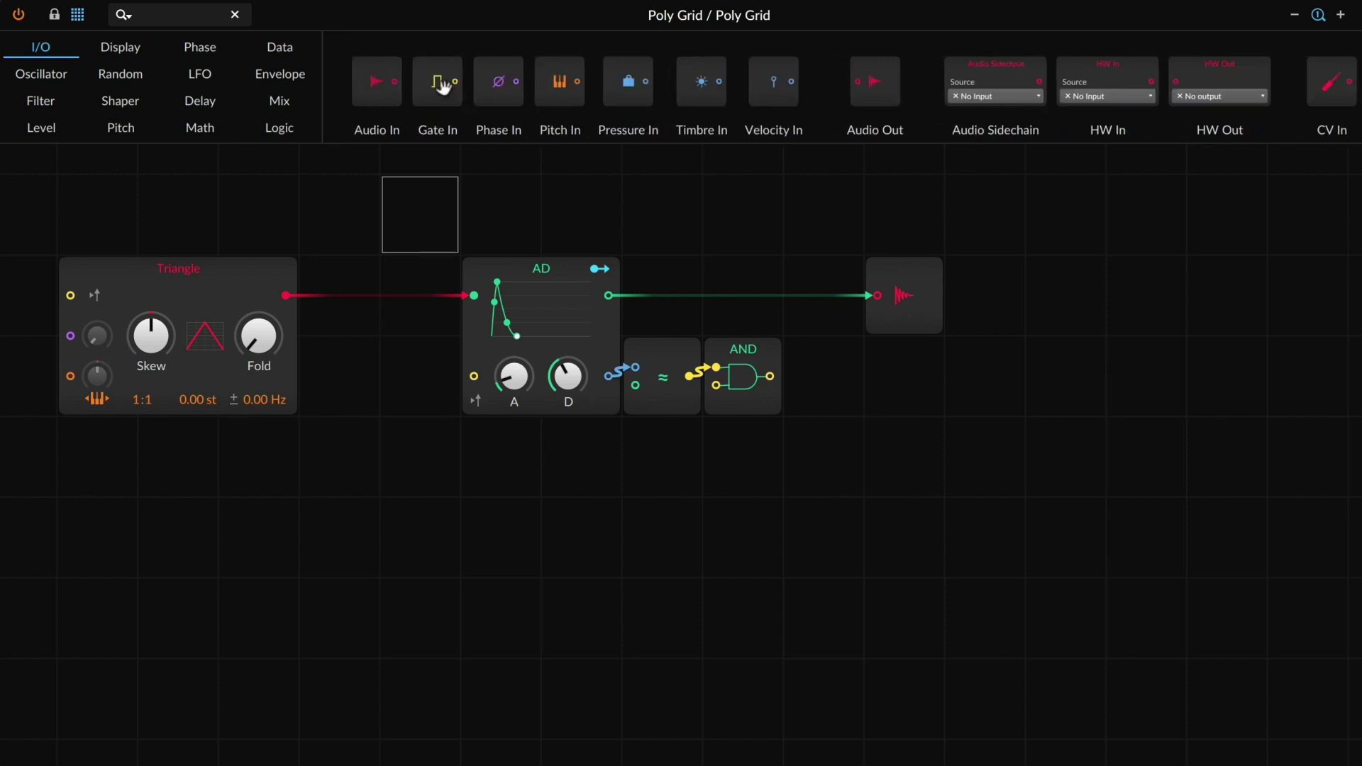
drag(438, 84, 474, 378)
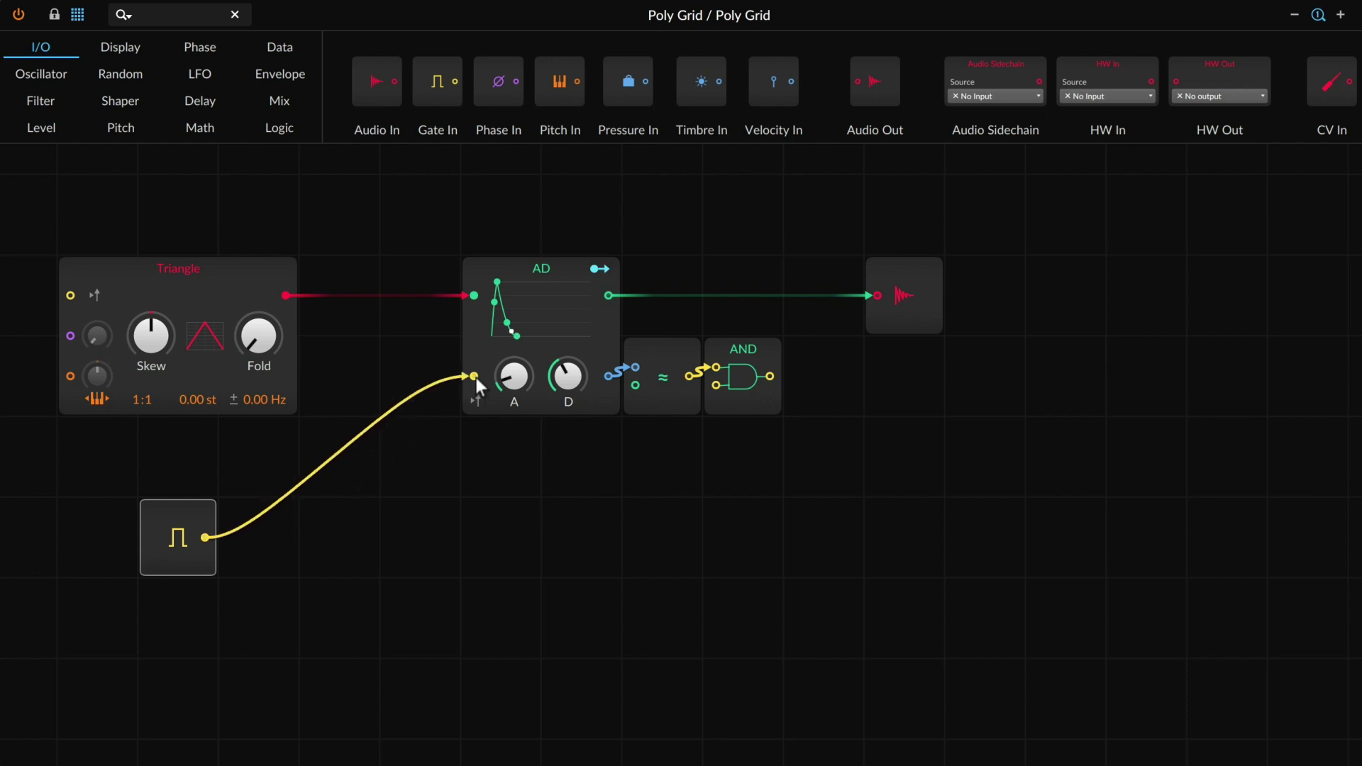
drag(207, 537, 720, 396)
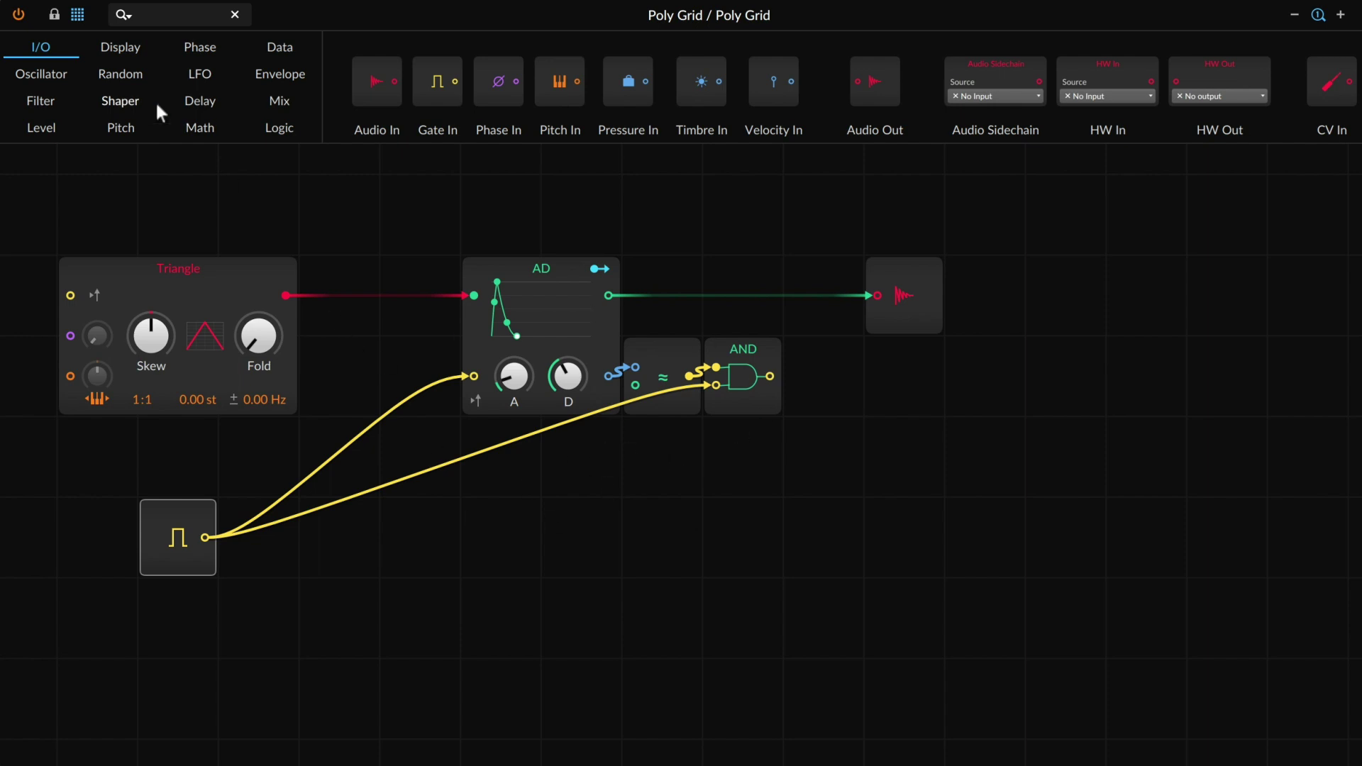
Step: Add a Long Delay after the AND gate and set it to time mode with a 0.03 ms delay
click(202, 103)
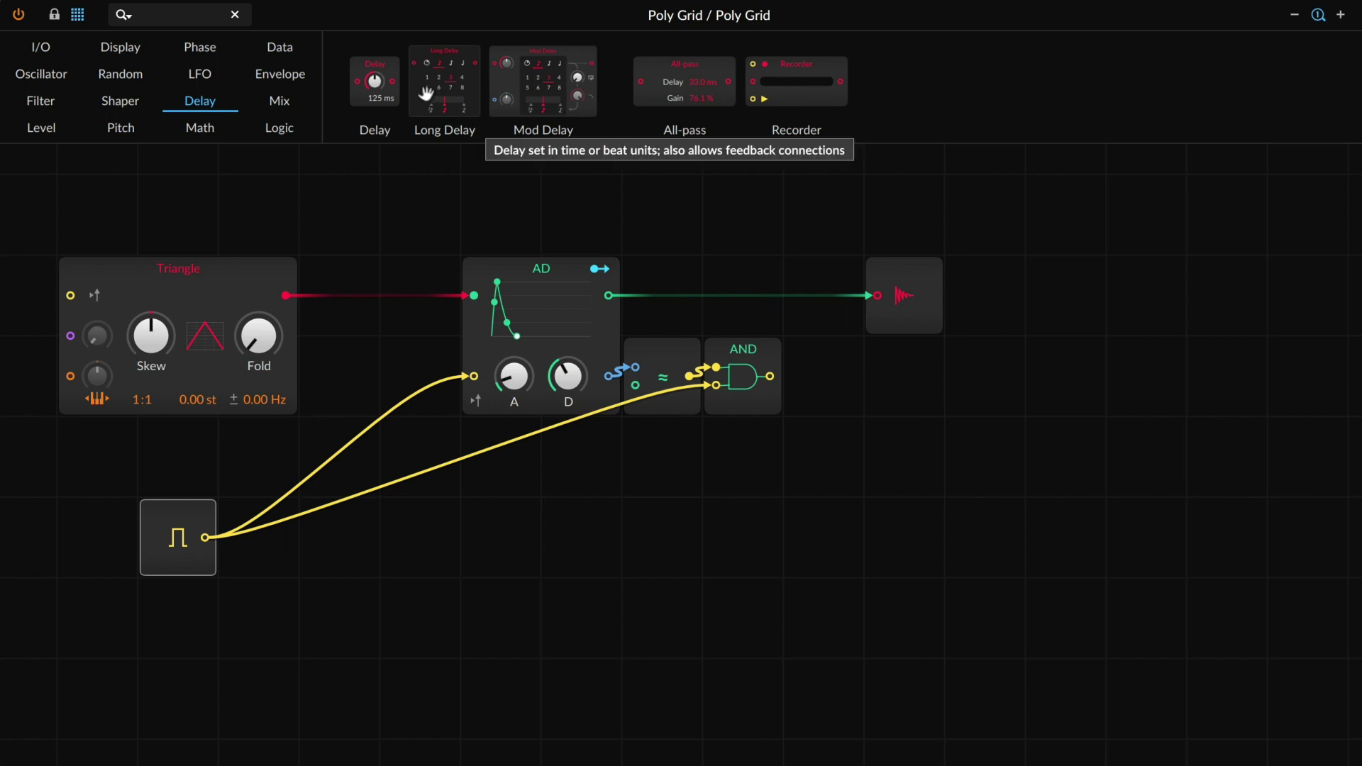
drag(779, 421, 775, 378)
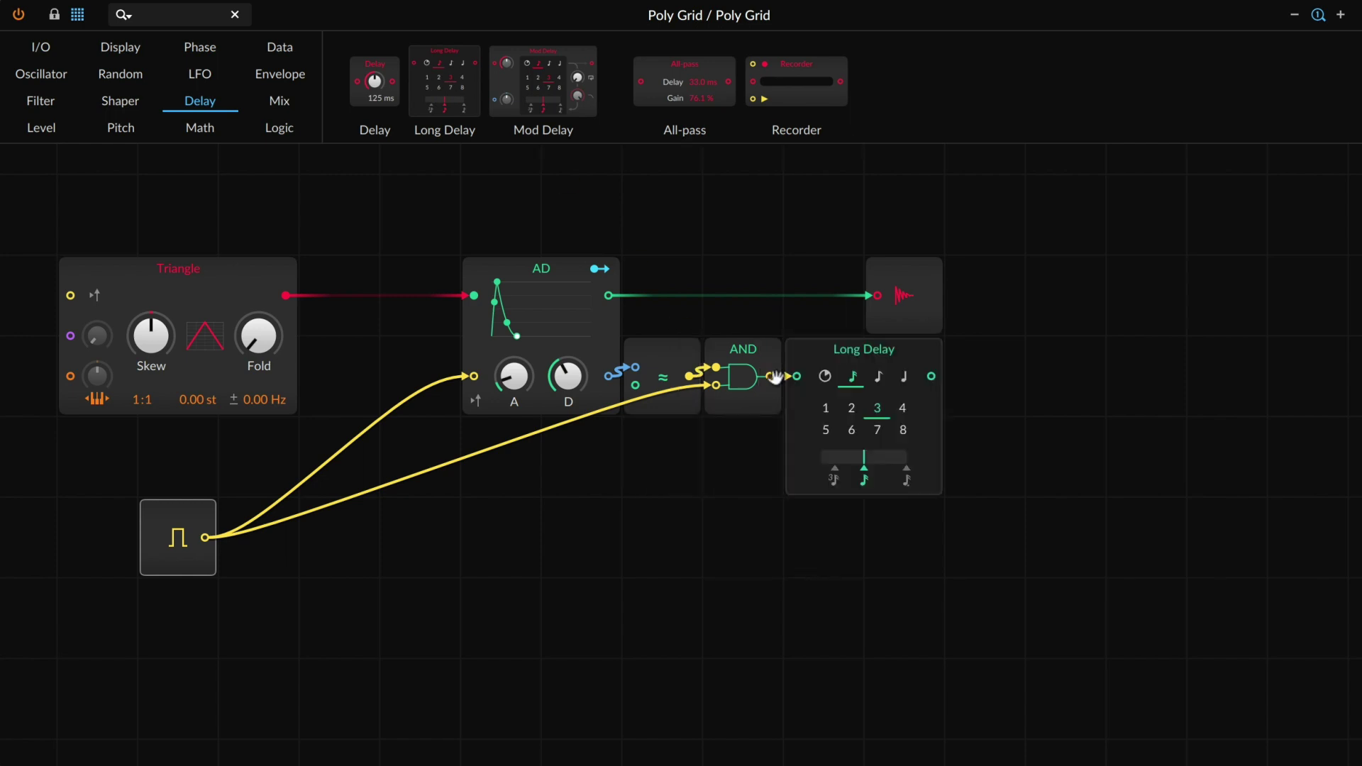
click(825, 376)
drag(865, 437, 864, 526)
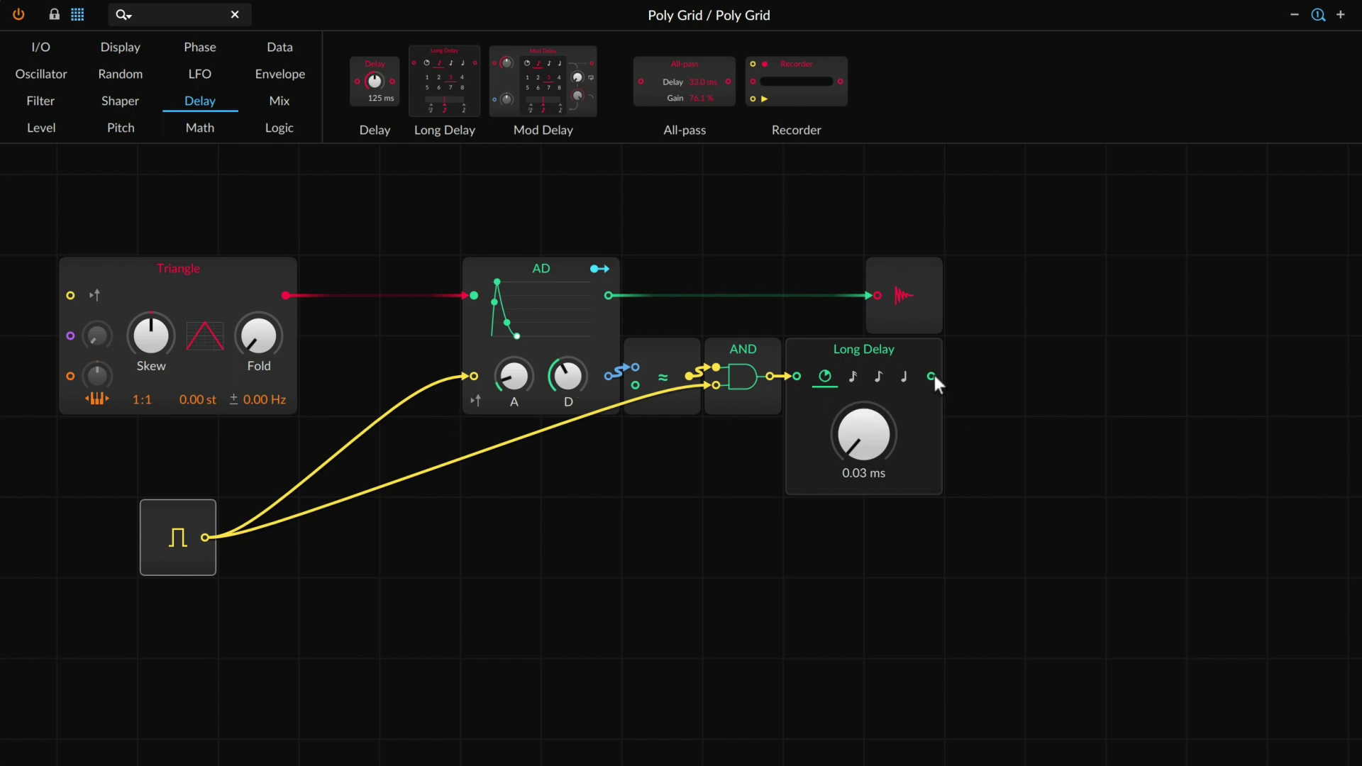
Step: Feed the Long Delay's output back to AD's gate input, merging it with the Gate In signal through an OR gate
drag(932, 376, 470, 373)
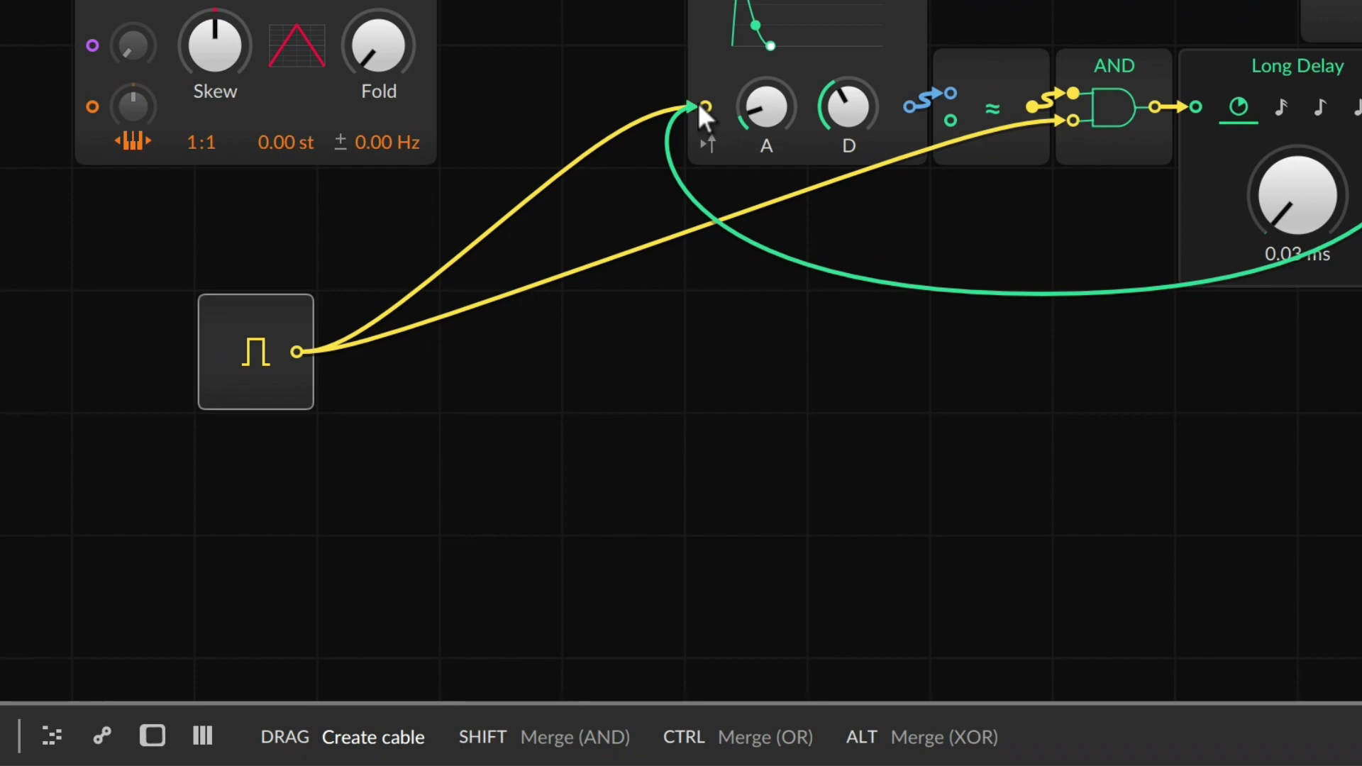
key(ctrl)
drag(699, 104, 699, 105)
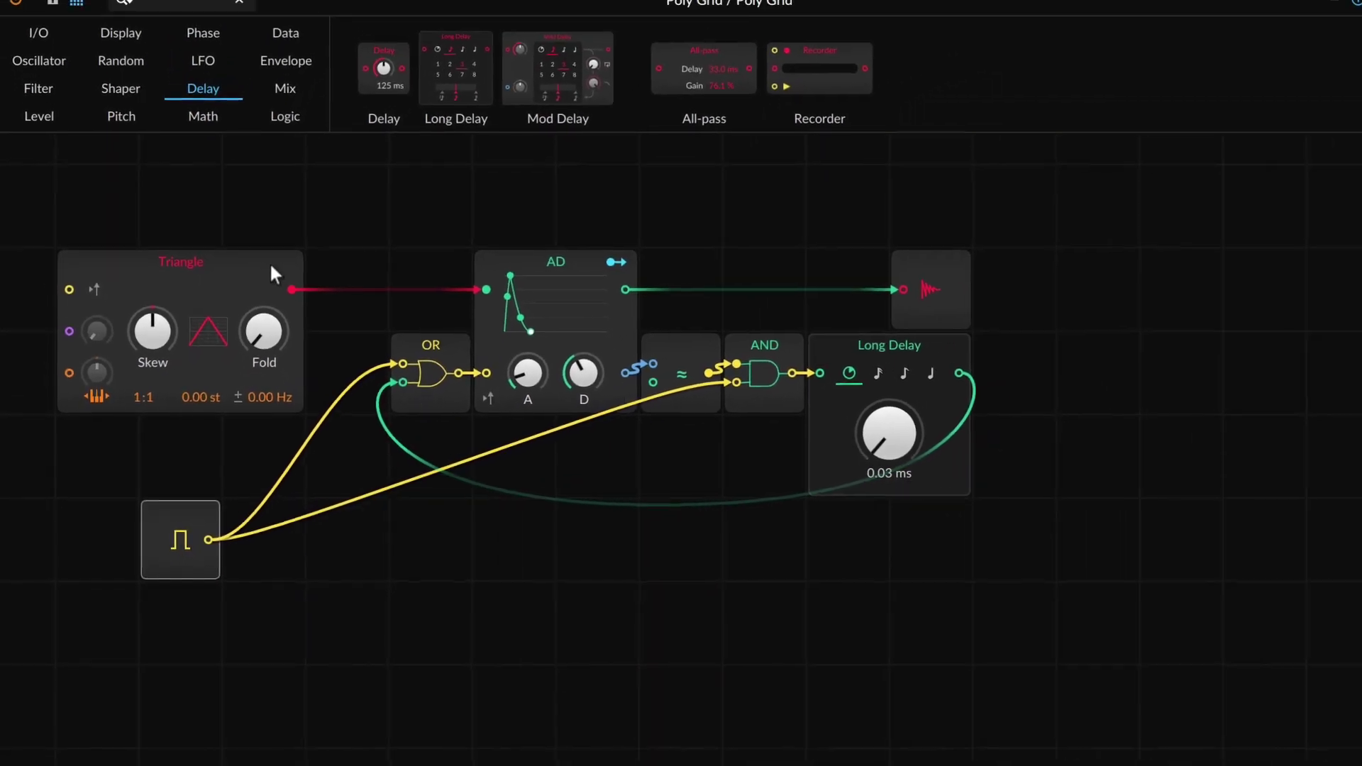
Step: Insert a 0.10 ms Gate Length between Gate In and the OR gate, and move it below the Triangle
click(275, 131)
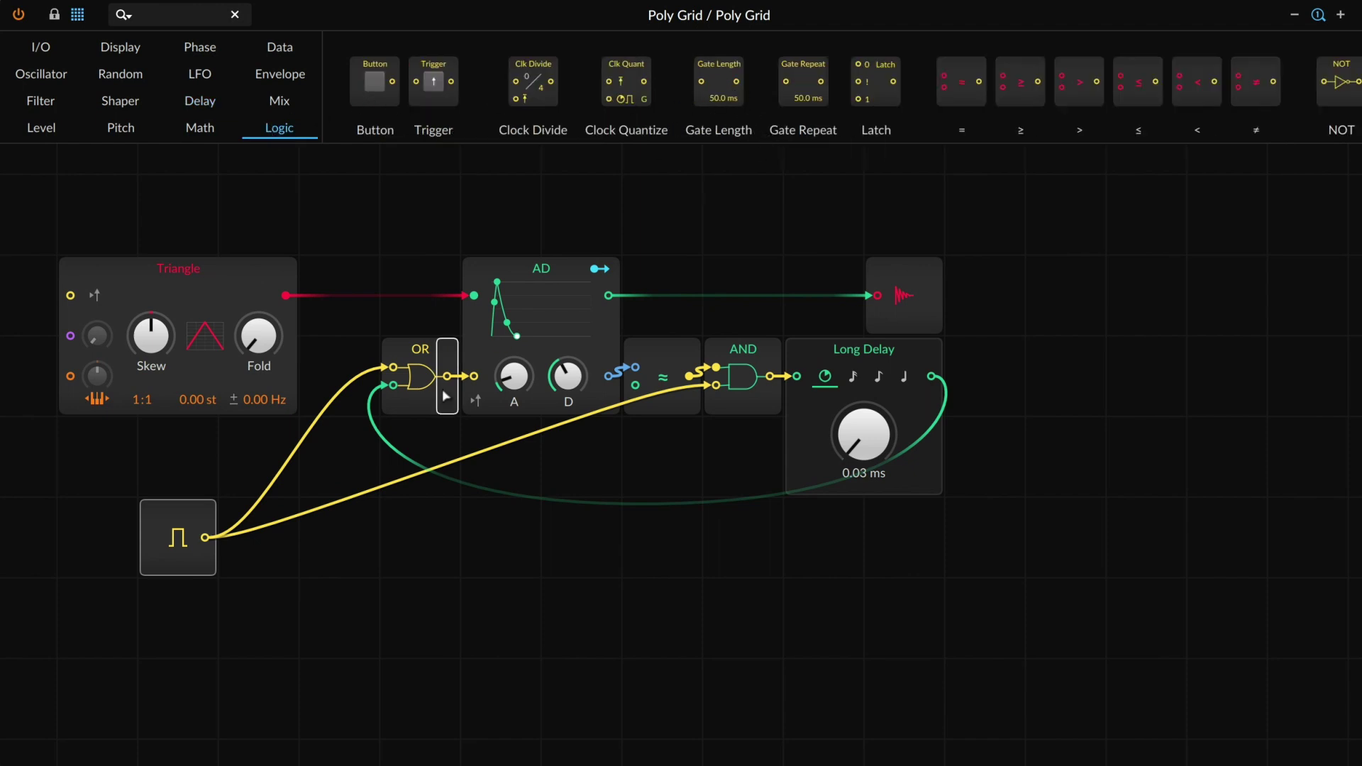
drag(396, 367, 411, 426)
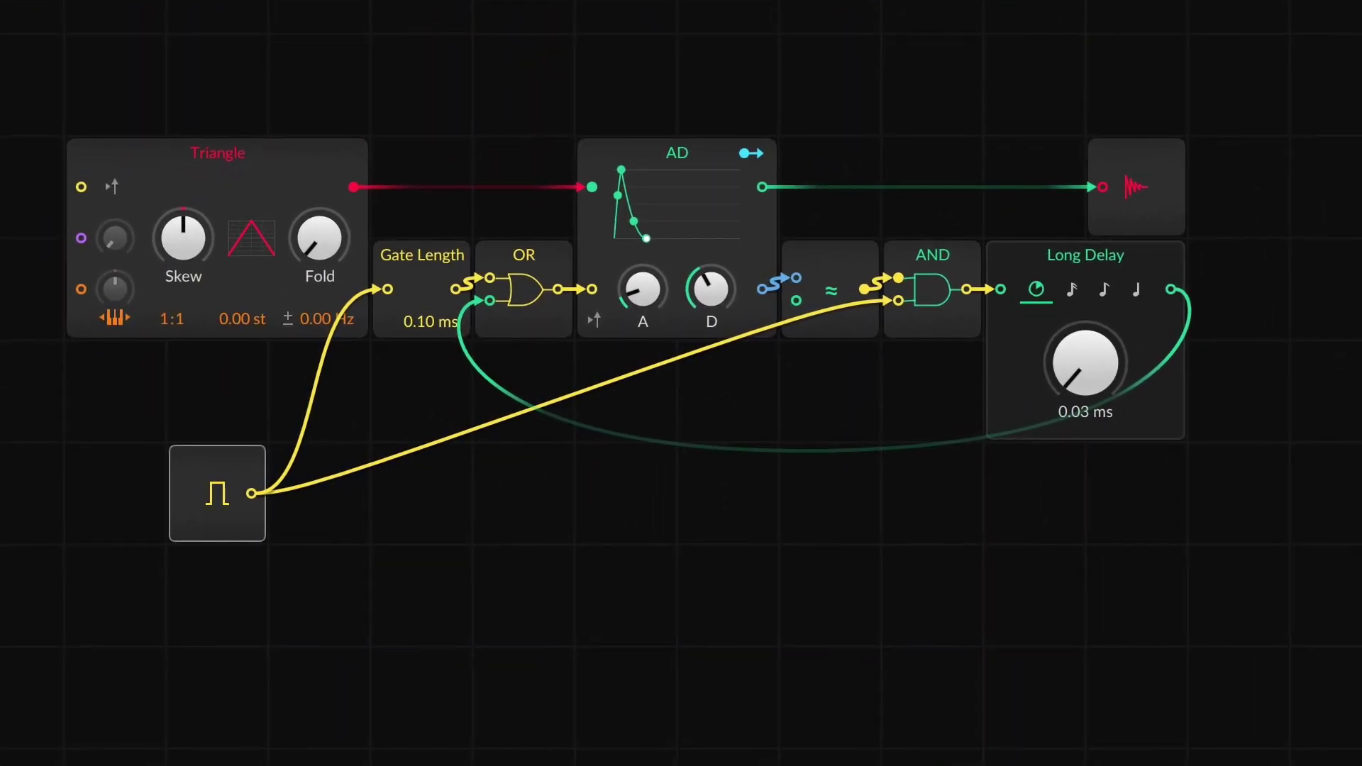
drag(413, 268, 302, 386)
click(375, 476)
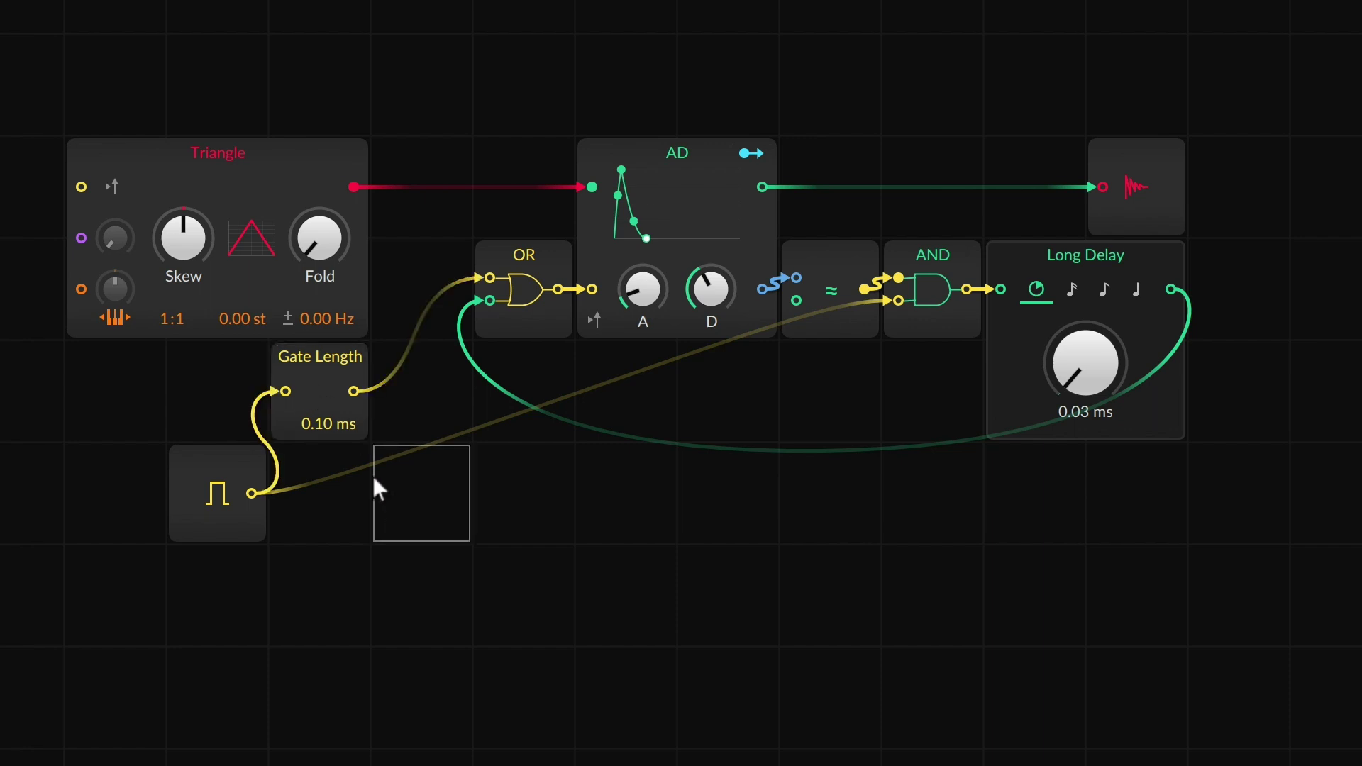
Step: Copy the Gate Length onto the Long Delay's output so it sits in the feedback path to the OR gate
click(331, 377)
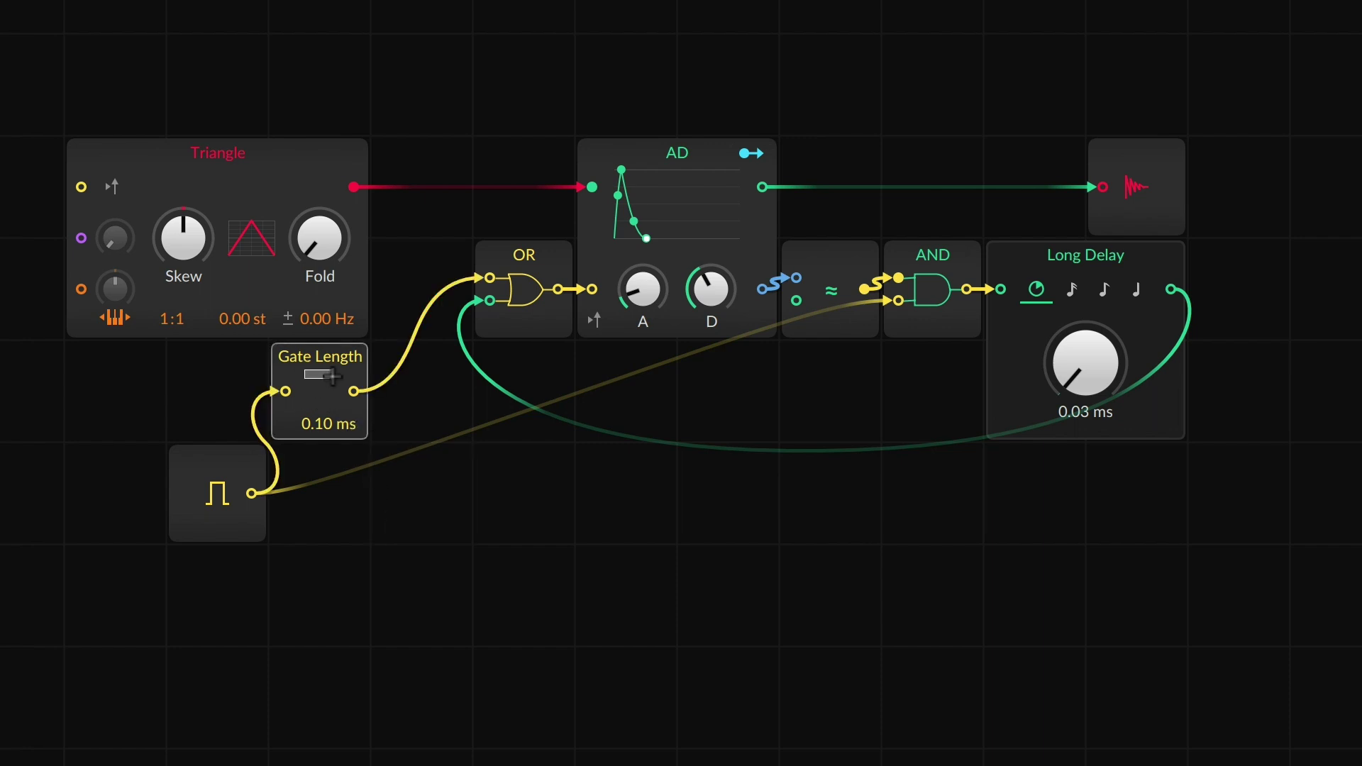
drag(331, 377, 1171, 295)
click(832, 477)
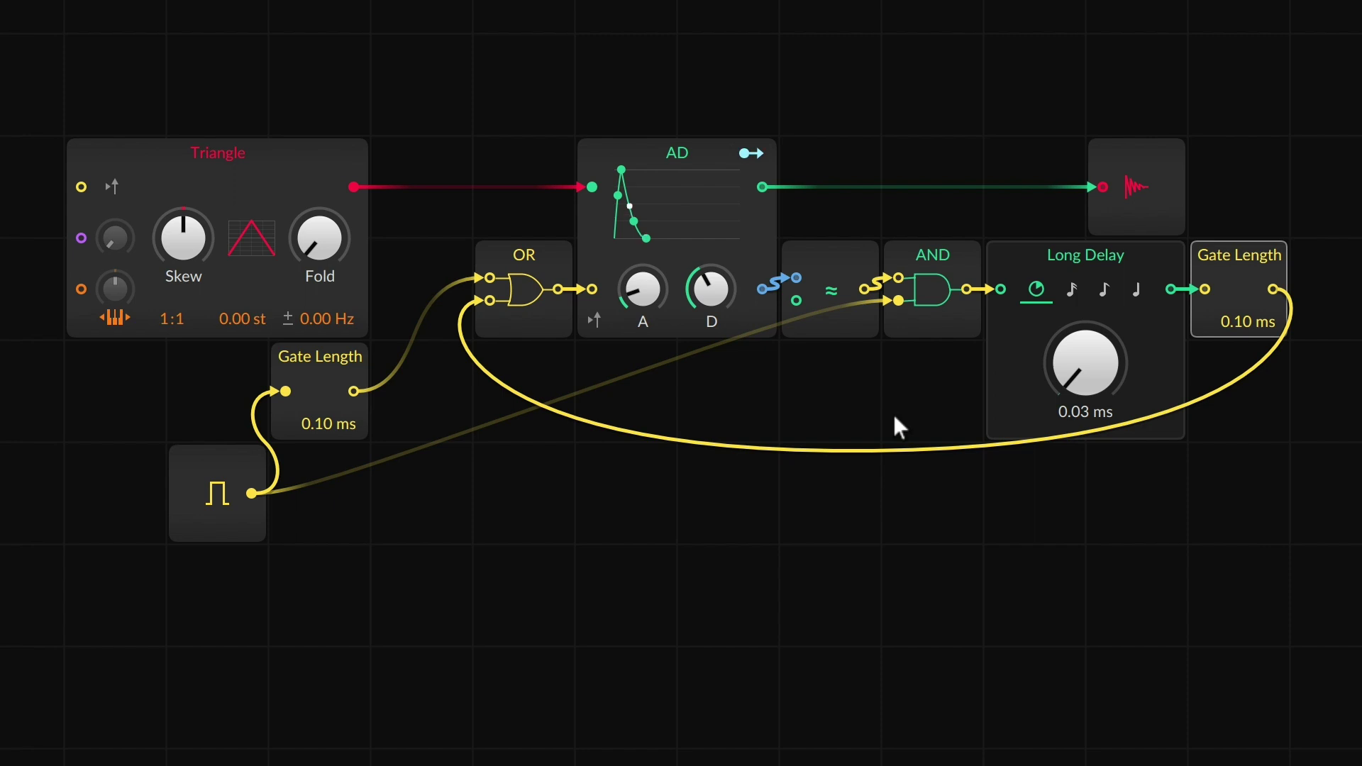
Step: Increase AD's attack and decay times and set the Poly Grid's voice count to 4
drag(707, 287, 643, 342)
drag(710, 291, 648, 281)
click(526, 117)
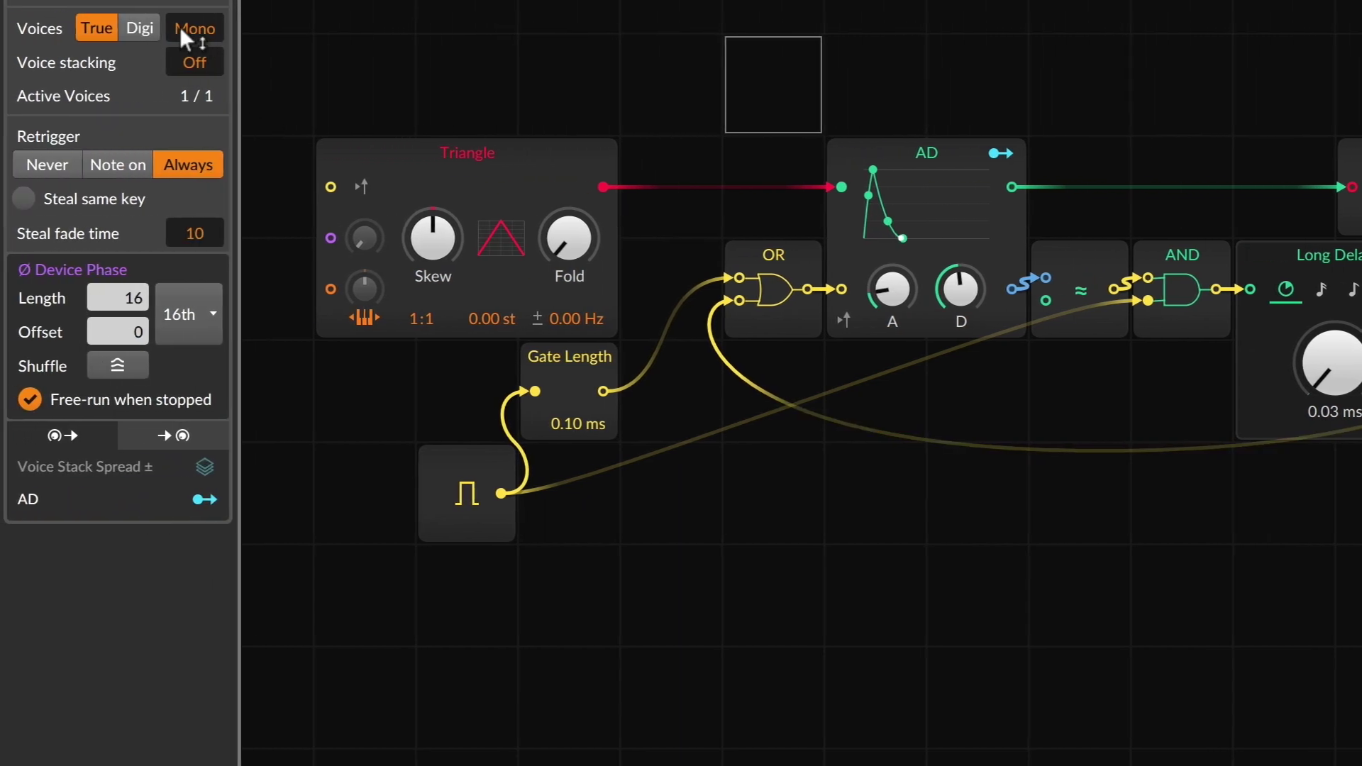
click(188, 38)
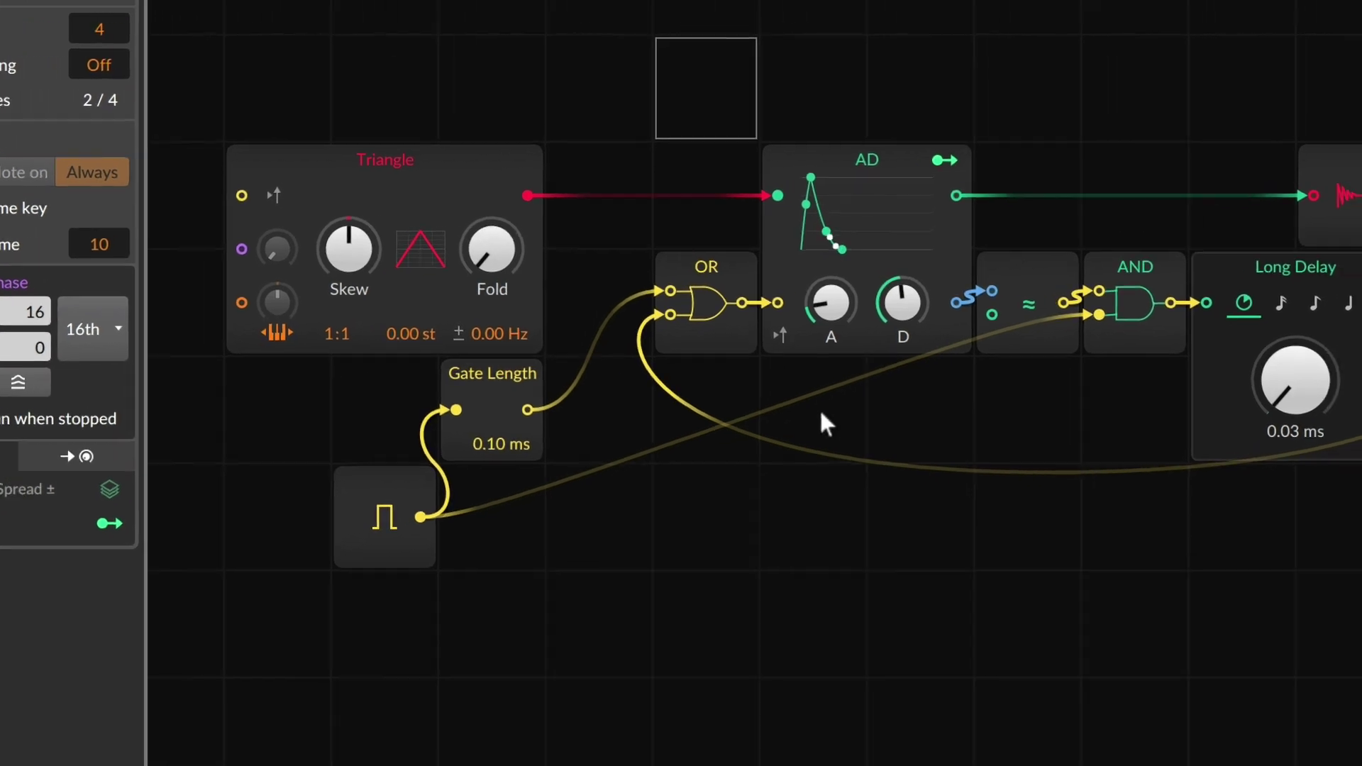
Step: Vary AD's attack and decay times, bringing the decay to 1.42 s and shortening it again
drag(752, 339, 752, 398)
mouse_move(703, 358)
mouse_down()
mouse_move(703, 377)
mouse_move(702, 323)
mouse_move(703, 359)
mouse_up()
mouse_move(610, 347)
mouse_down()
mouse_move(611, 392)
mouse_move(610, 355)
mouse_up()
mouse_move(696, 351)
mouse_down()
mouse_move(695, 366)
mouse_move(695, 350)
mouse_up()
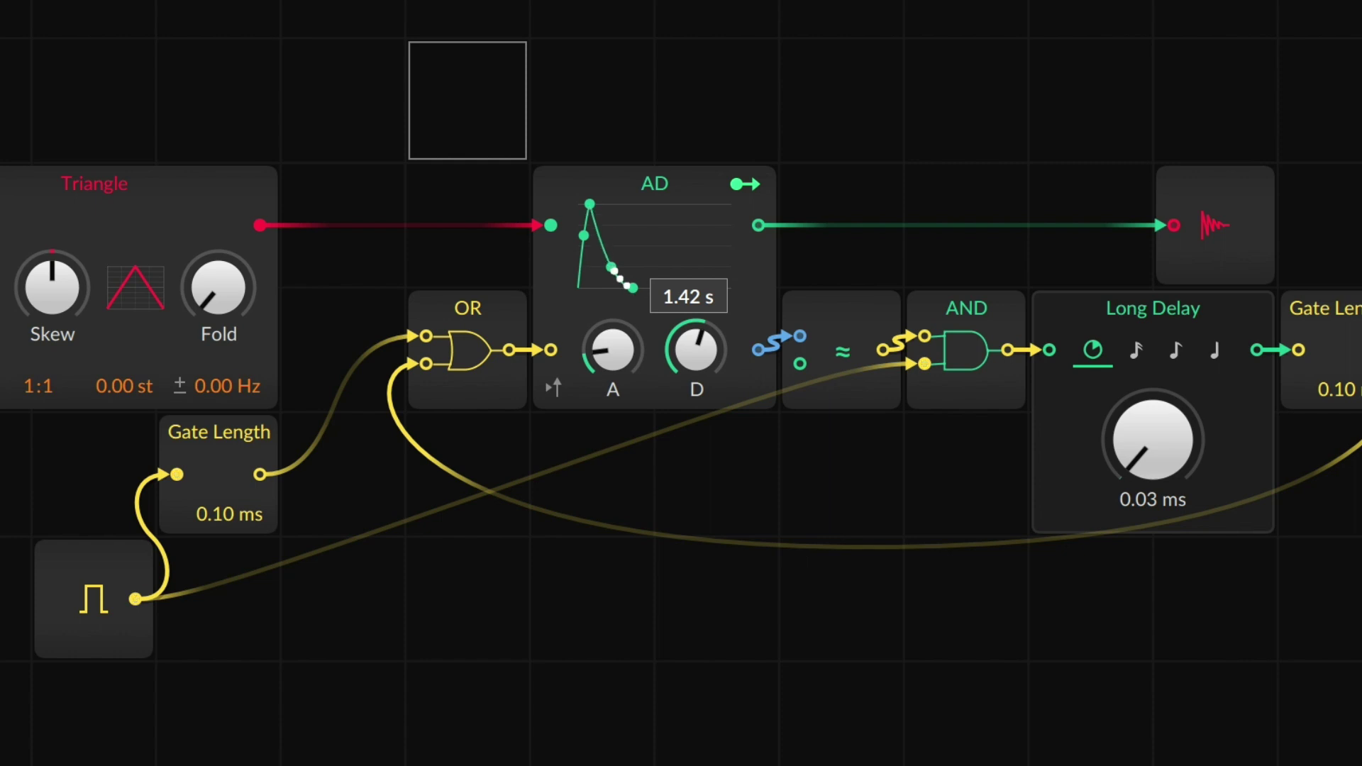
drag(695, 350, 695, 382)
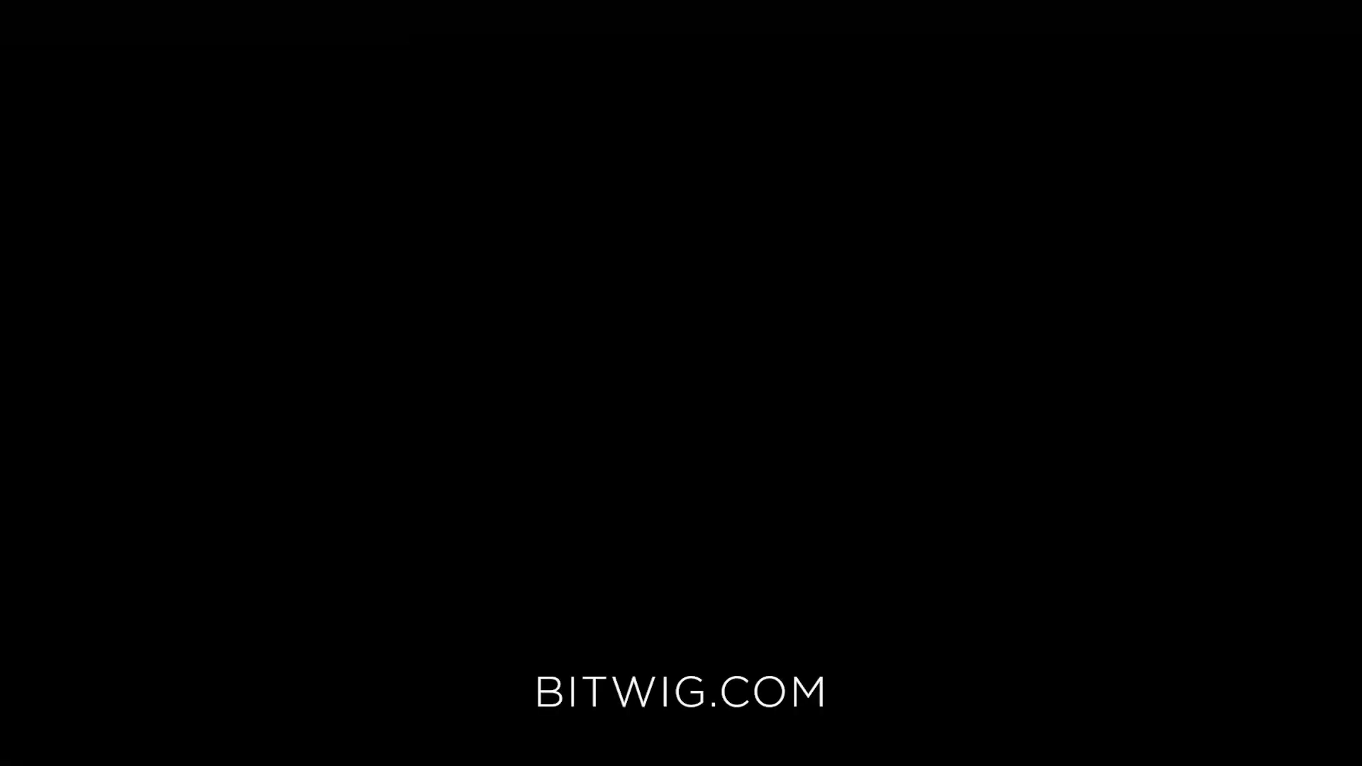